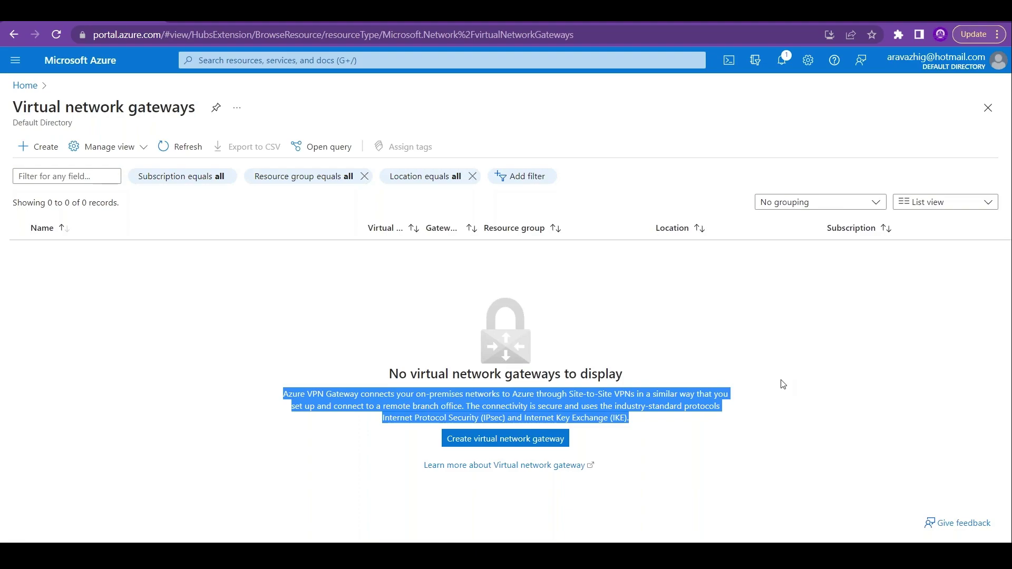
Switch to Excel and paste the copied Azure VPN Gateway description into cell B1 of the VPG sheet
key(alt+Tab)
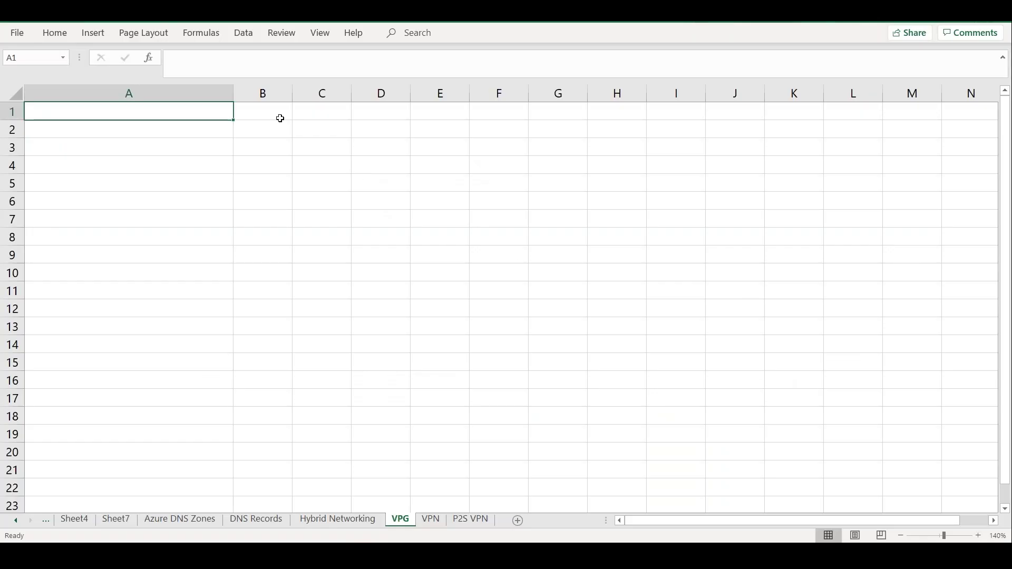
click(267, 113)
text(Azure VPN Gateway connects your on-premises networks to Azure through Site-to-Site VPNs in a similar way that you set up and connect to a remote branch office. The connectivity is secure and uses the industry-standard protocols Internet Protocol Security (IPsec) and Internet Key Exchange (IKE).)
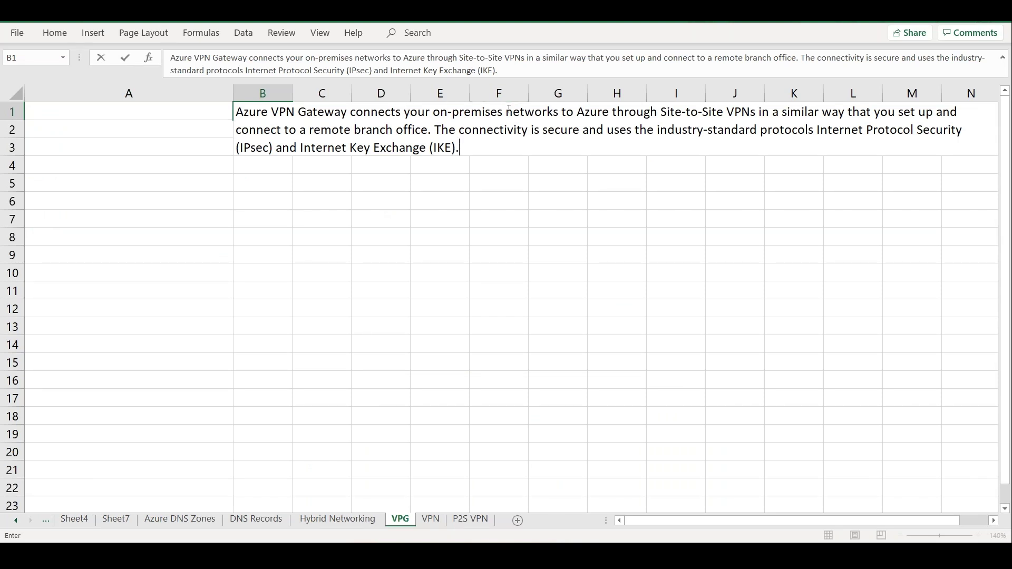
Bold the phrase "on-premises networks to Azure" in the B1 description and highlight "Site-to-Site VPNs"
drag(436, 112, 614, 110)
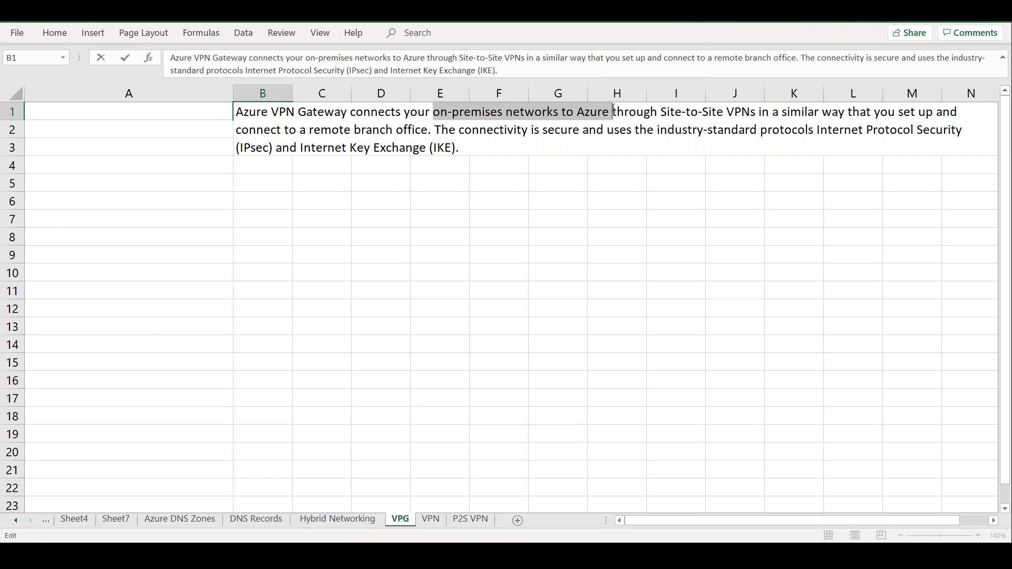
key(ctrl+b)
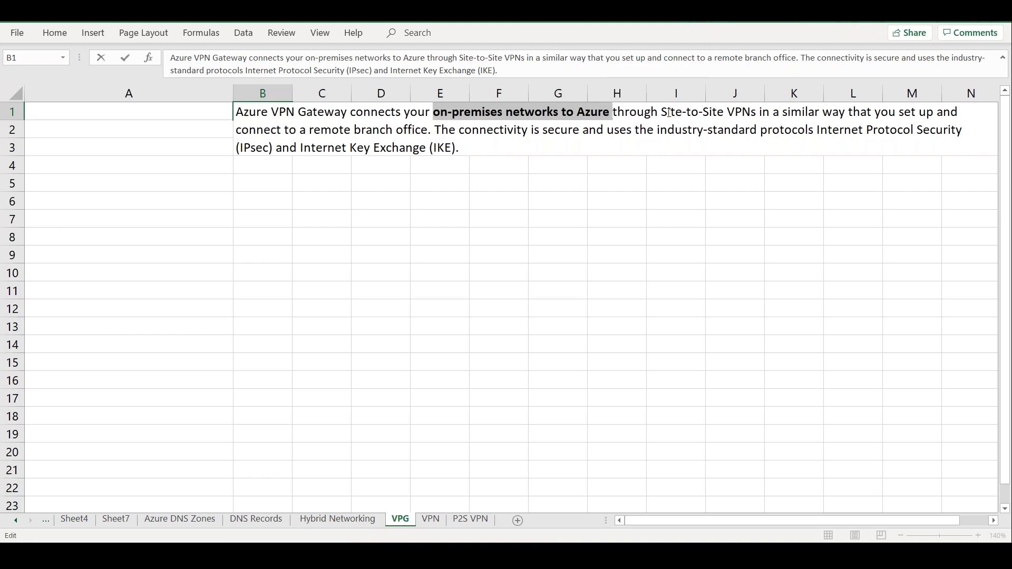
drag(662, 113, 757, 111)
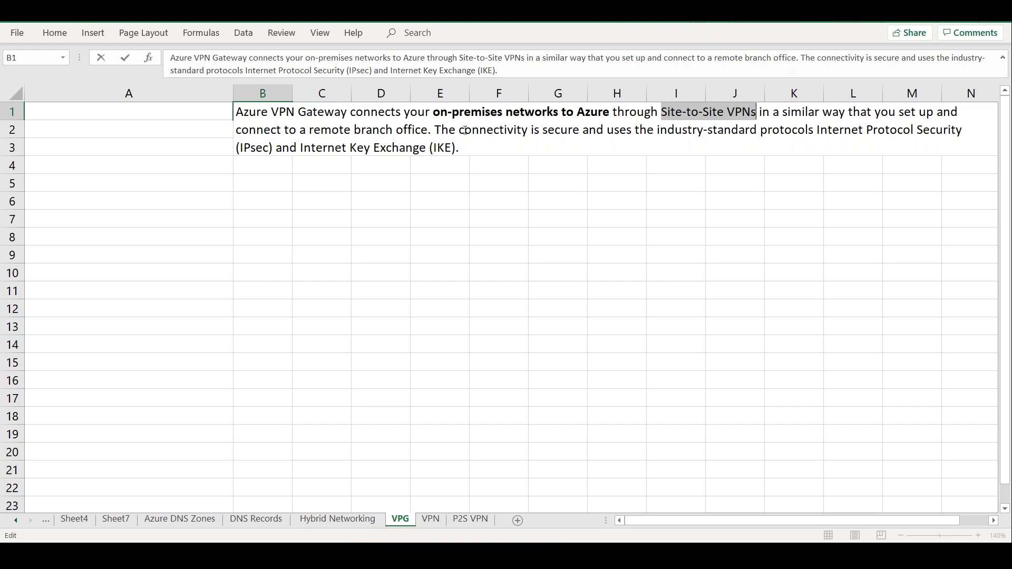
Move the sentence beginning "The connectivity is secure" out of B1 and into cell B2
drag(436, 131, 464, 148)
key(ctrl+c)
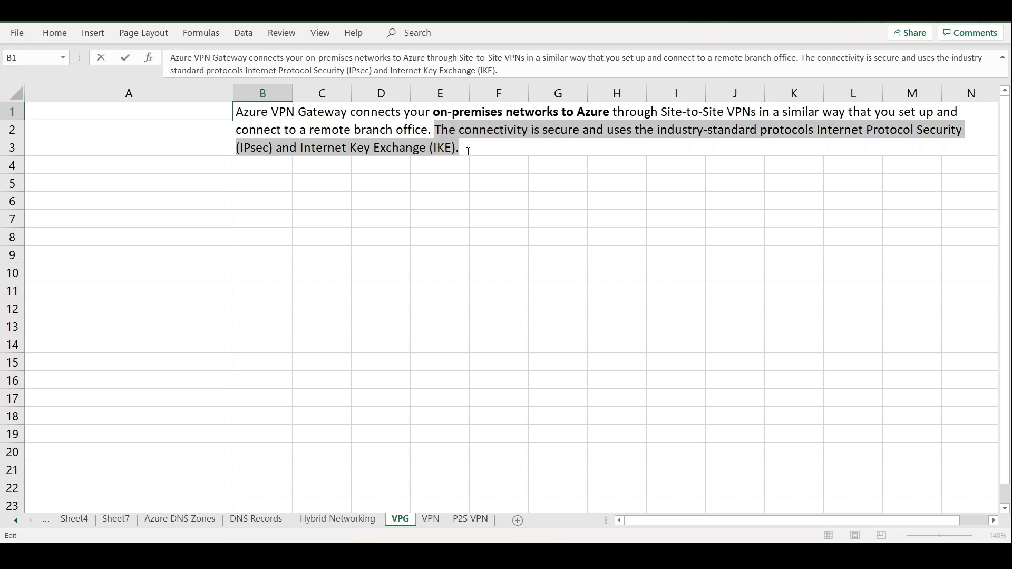
key(Delete)
click(414, 232)
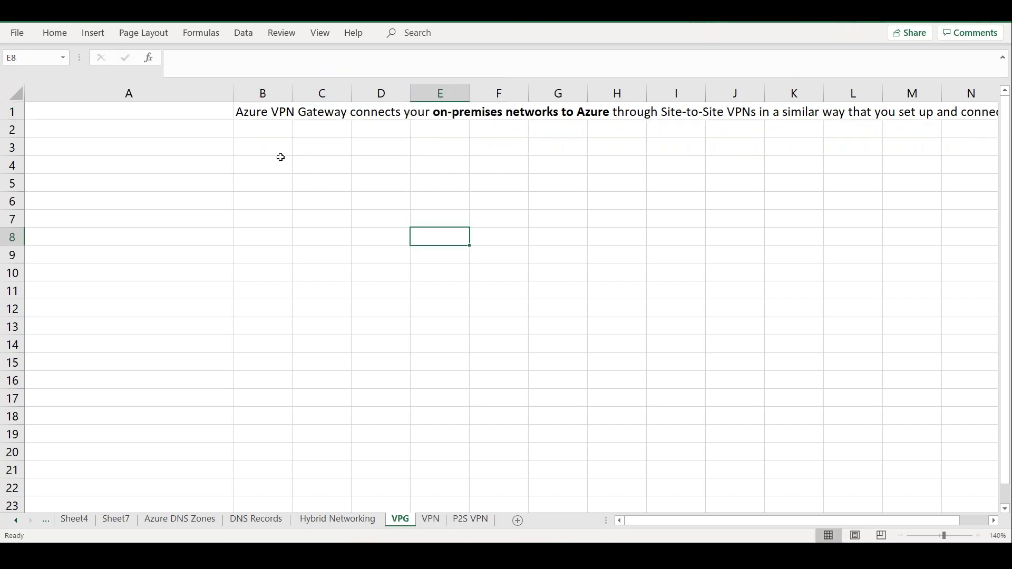
click(259, 126)
key(ctrl+v)
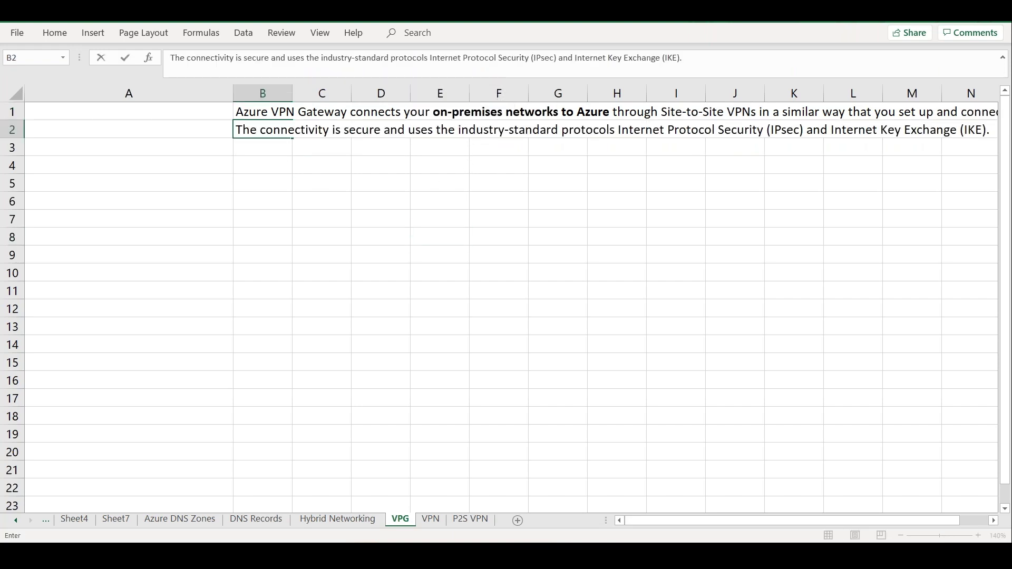
click(189, 160)
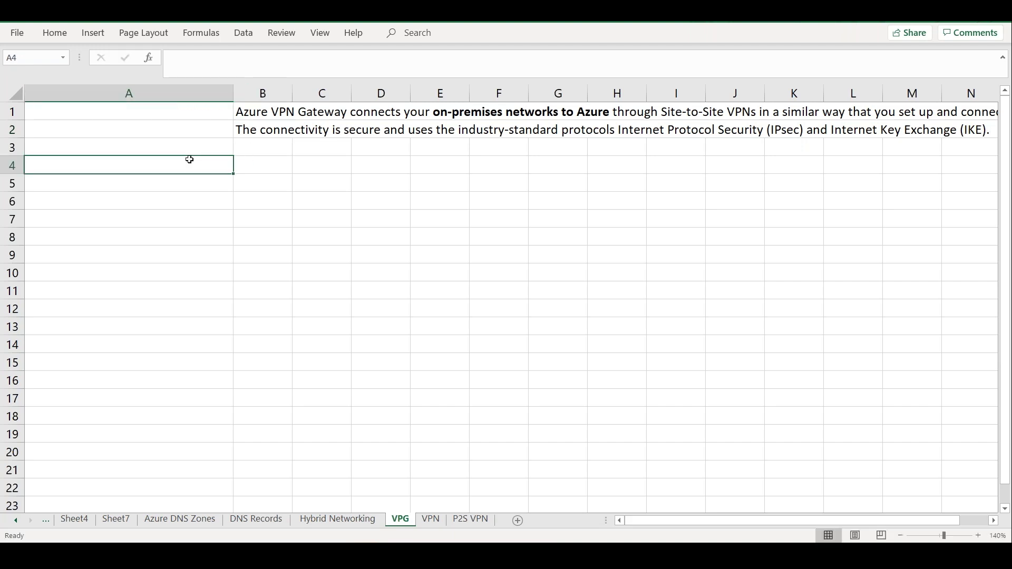
Narrow column A and enter the heading "VPN Gateway / Virtual network Gateway" in cell A4
drag(235, 95, 184, 98)
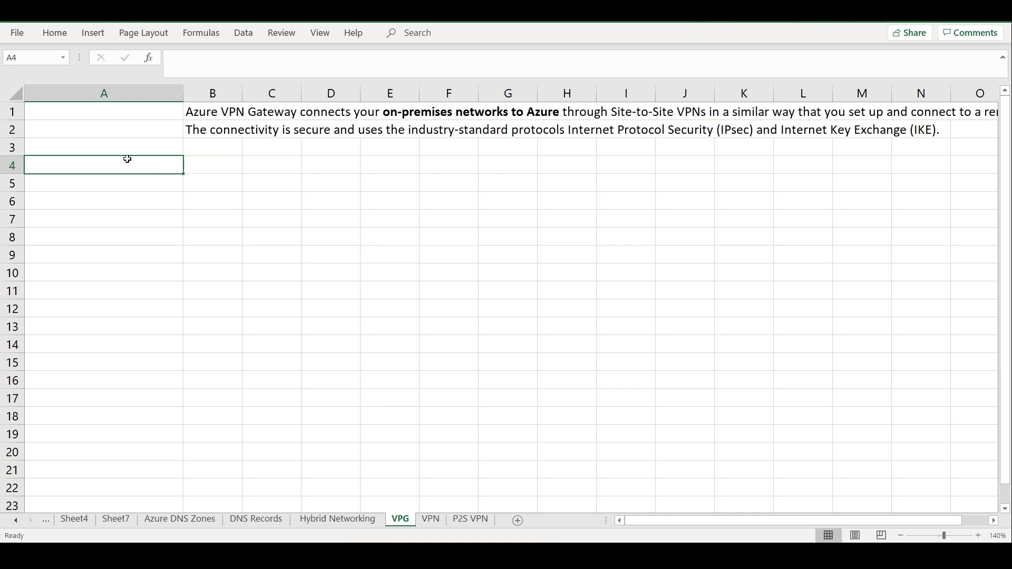
text(VPN Gateway - Virtual network Gateway)
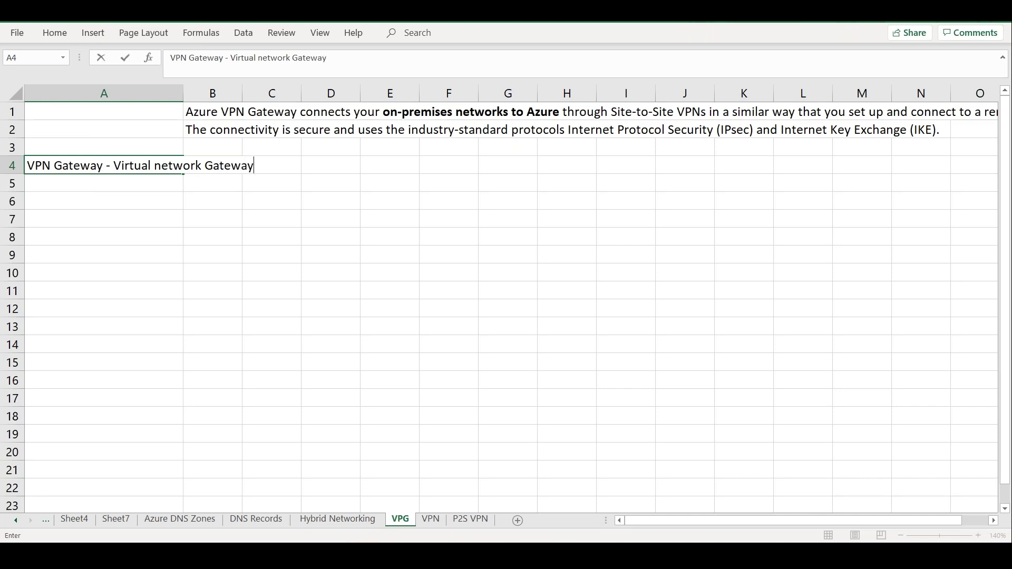
click(115, 164)
key(BackSpace)
key(BackSpace)
text(/)
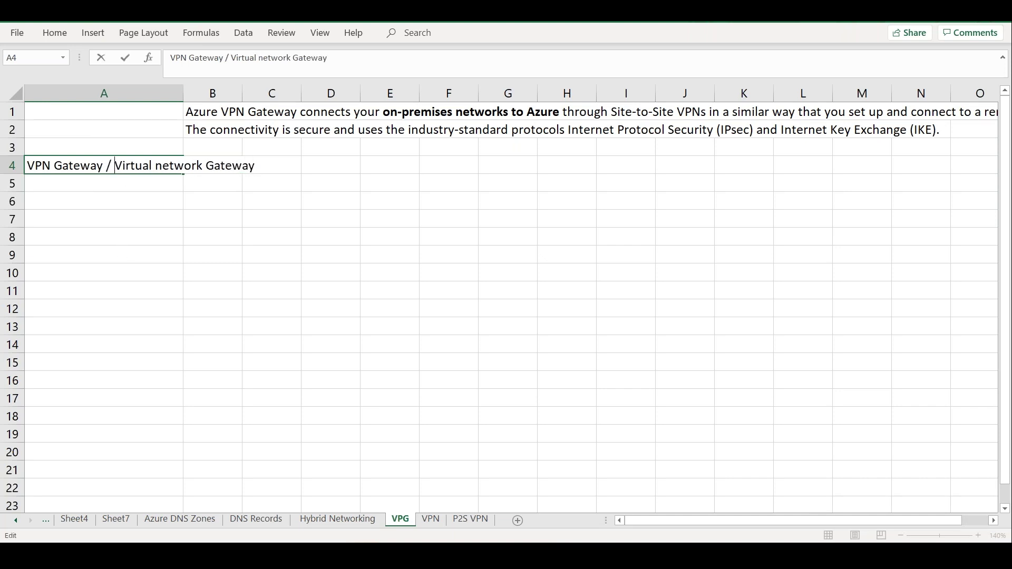
click(128, 237)
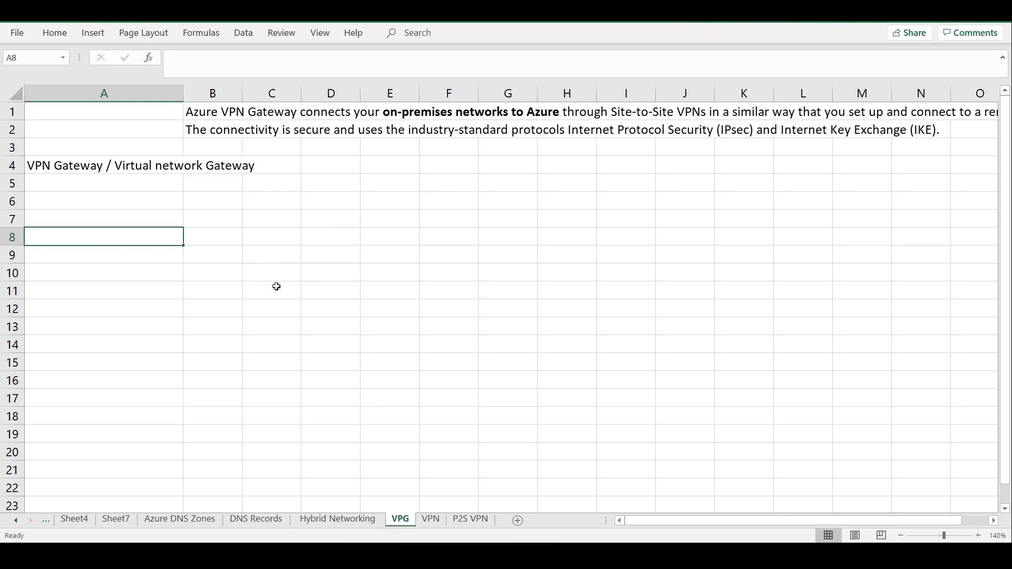
click(229, 183)
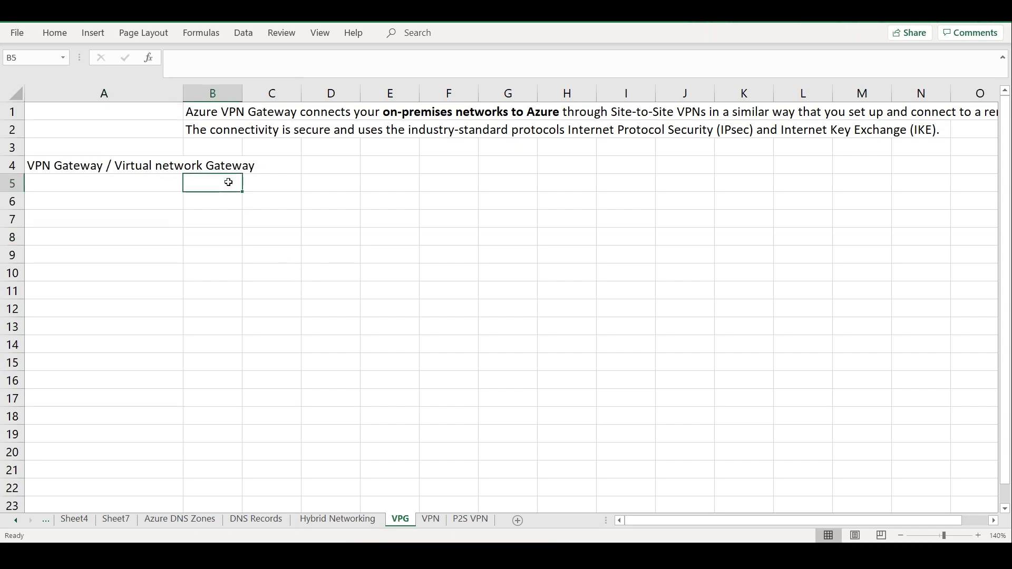
Switch to the Azure portal, start creating a virtual network gateway, and open the planning and design guide link in a new tab
key(alt+Tab)
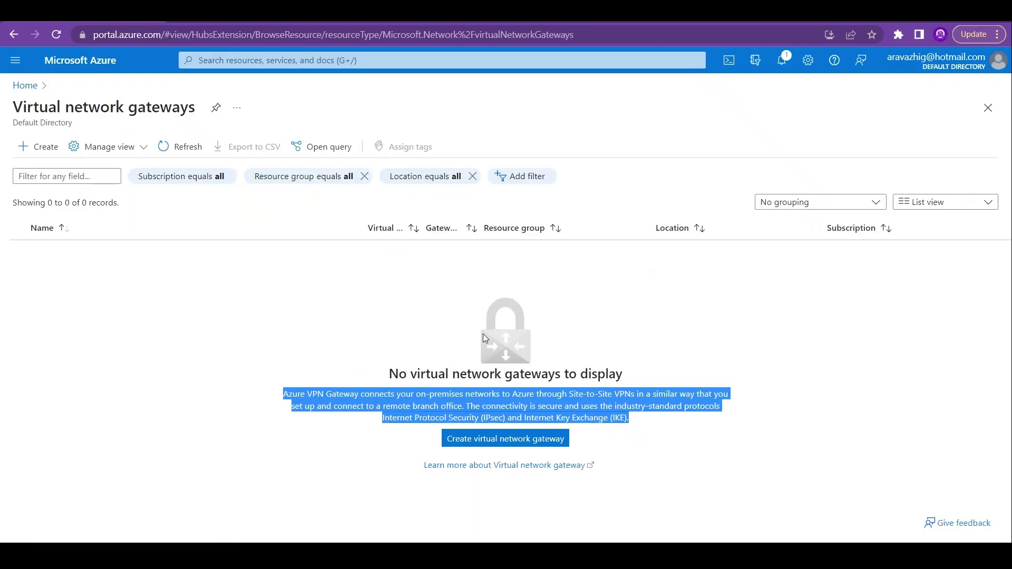
click(738, 391)
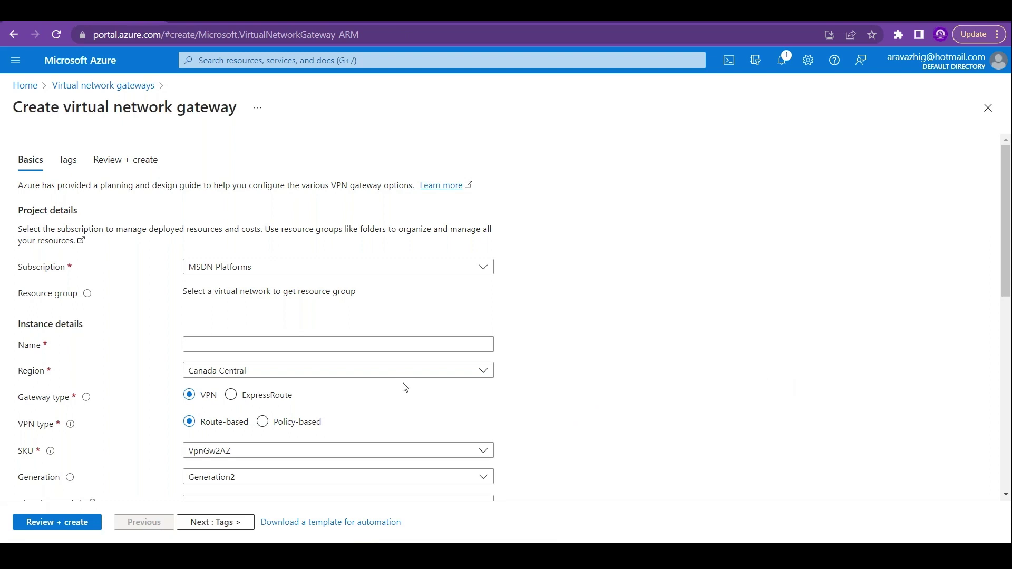
scroll(1009, 217, down, 1)
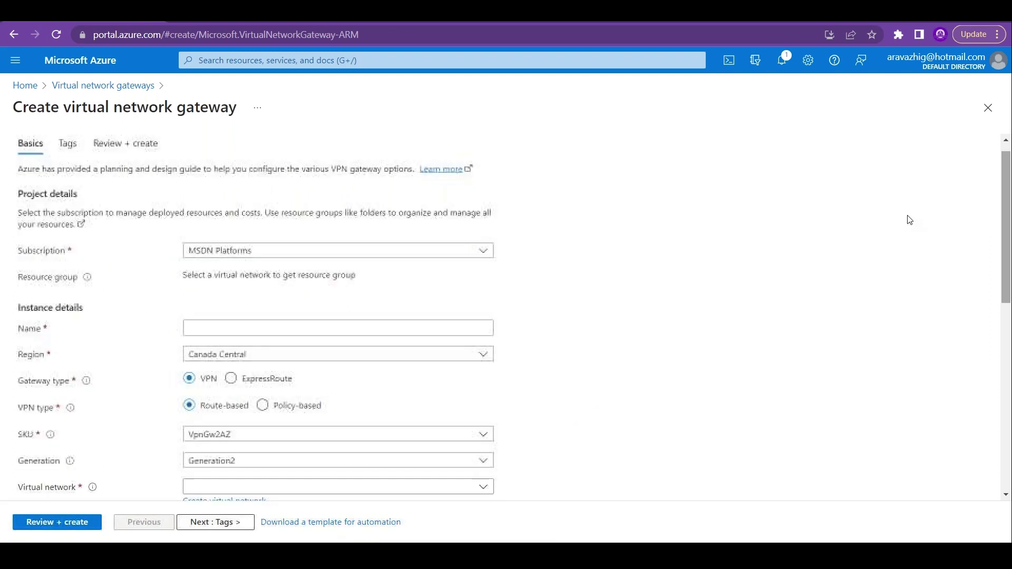
right_click(435, 177)
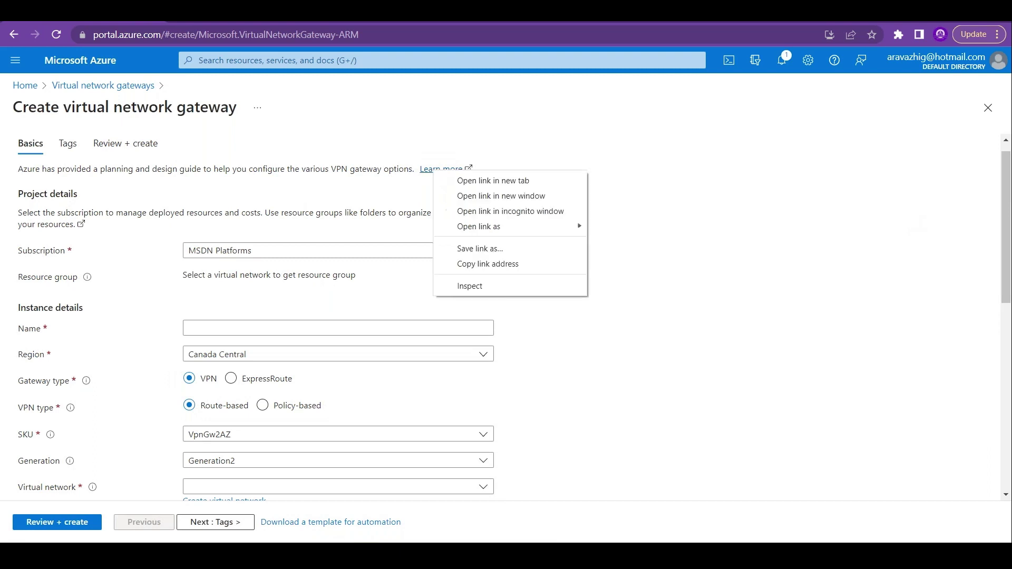
click(486, 183)
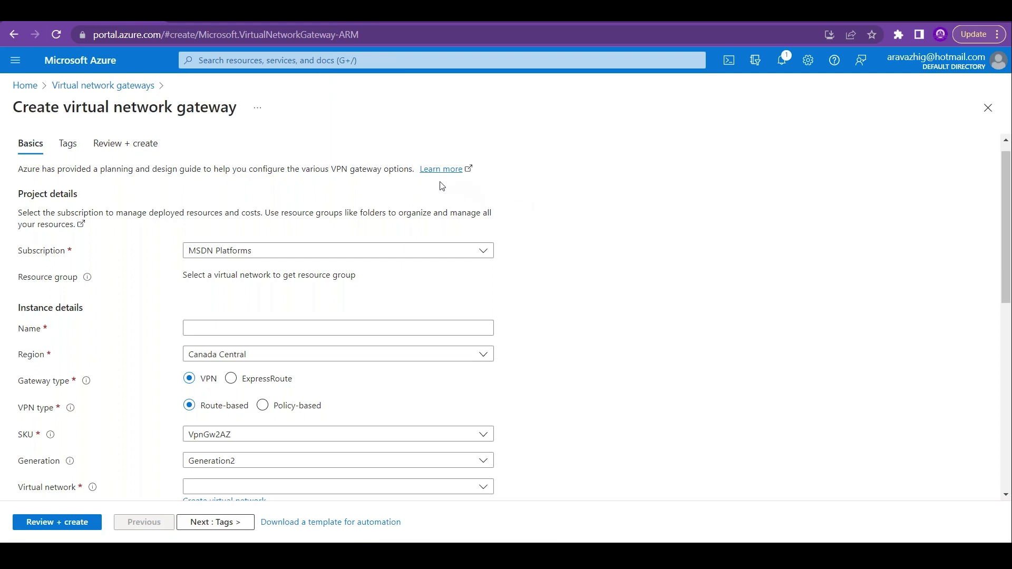
drag(105, 170, 218, 170)
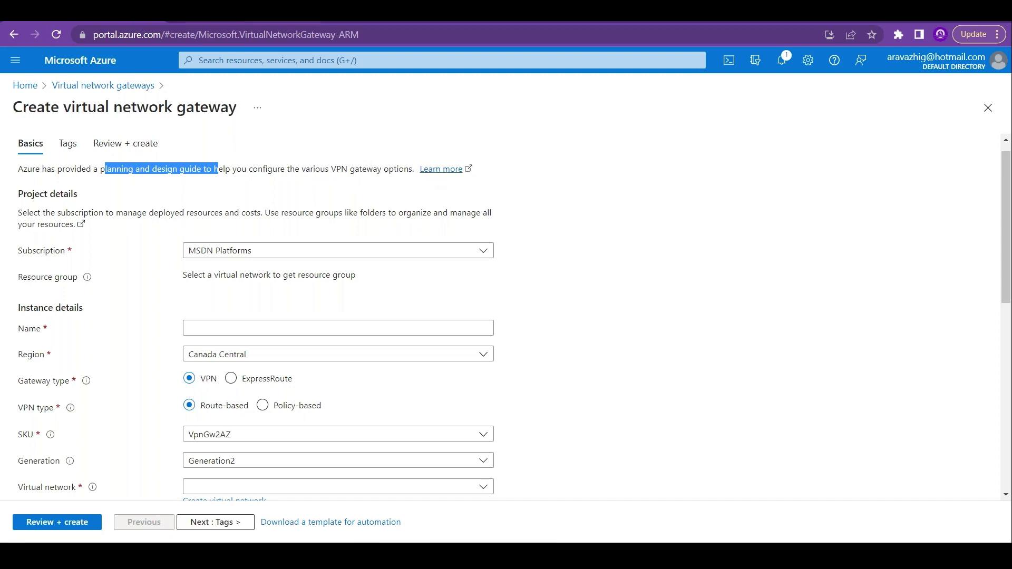
Name the virtual network gateway stanvng01
drag(1010, 251, 1010, 282)
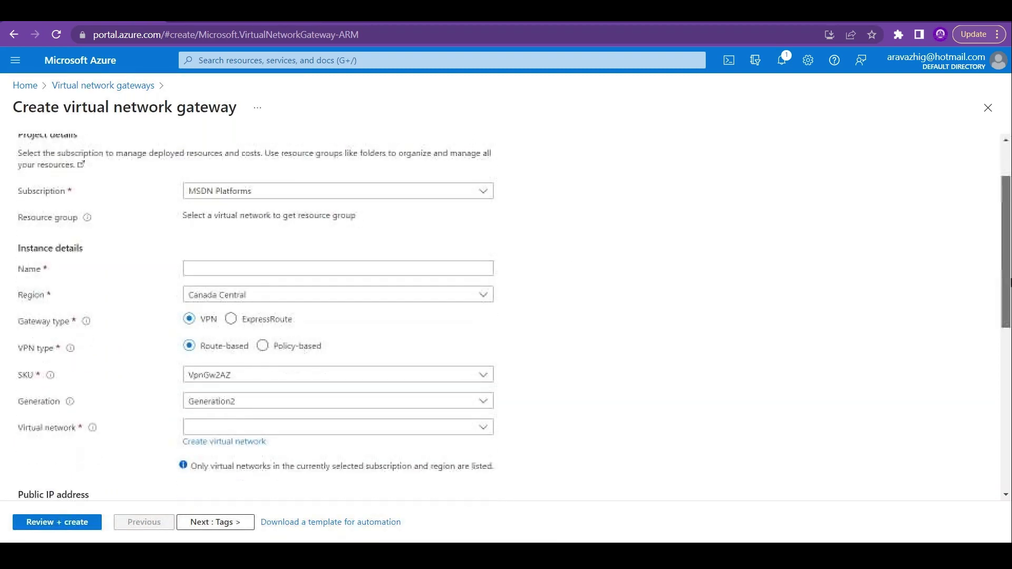
click(196, 269)
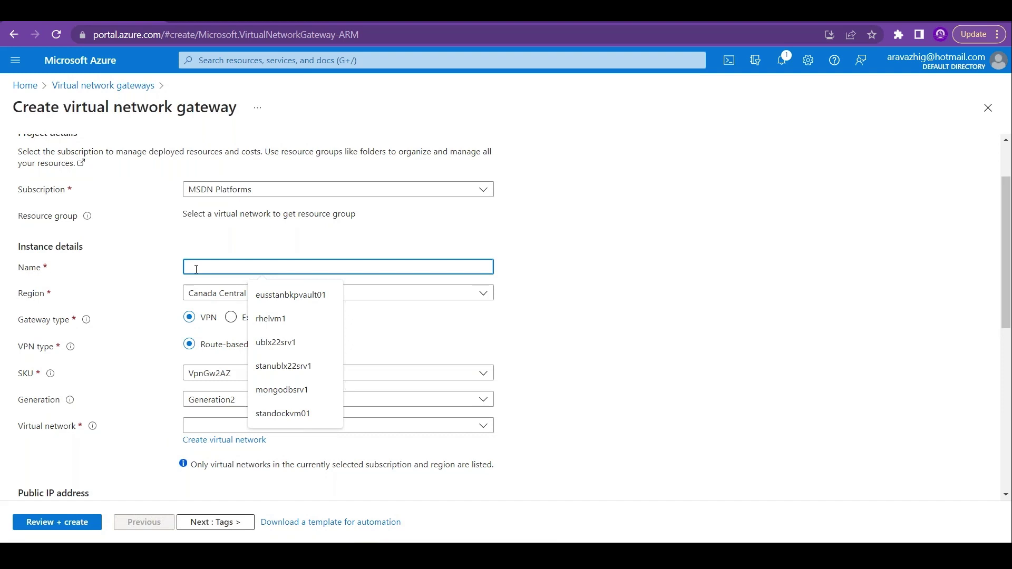
text(stan)
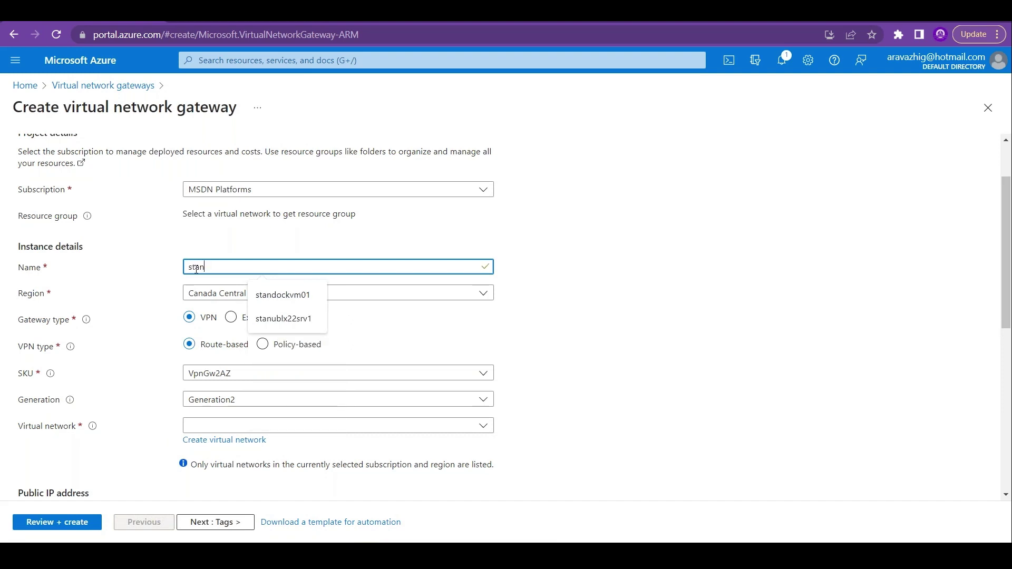
text(vng)
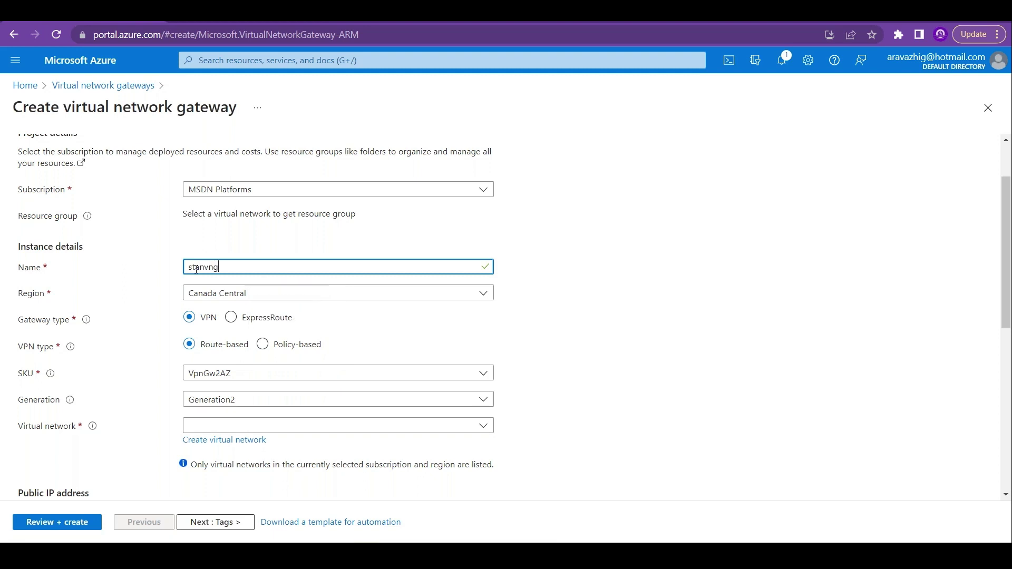
text(01)
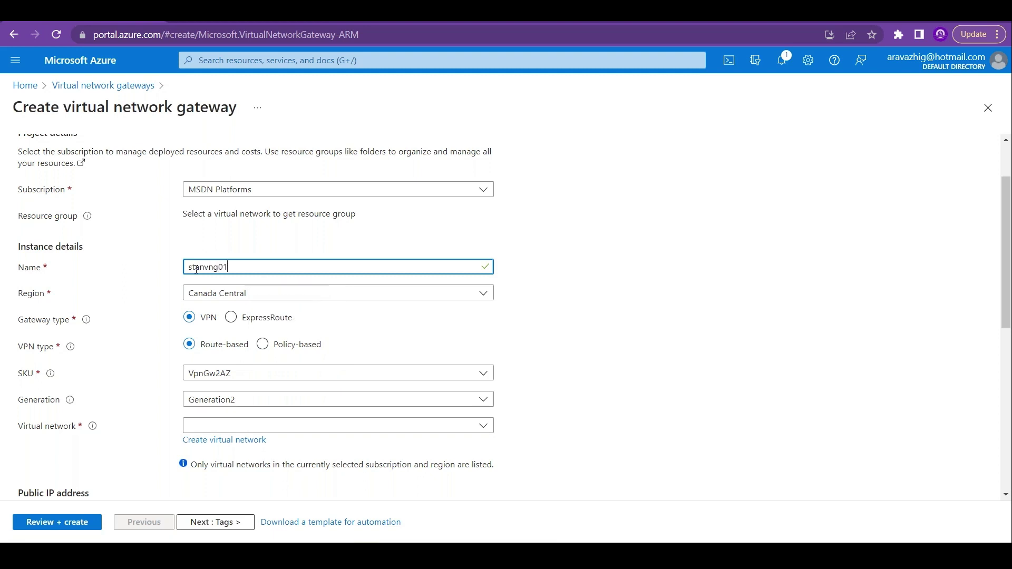
Set the gateway's region to East US
click(251, 293)
text(East US)
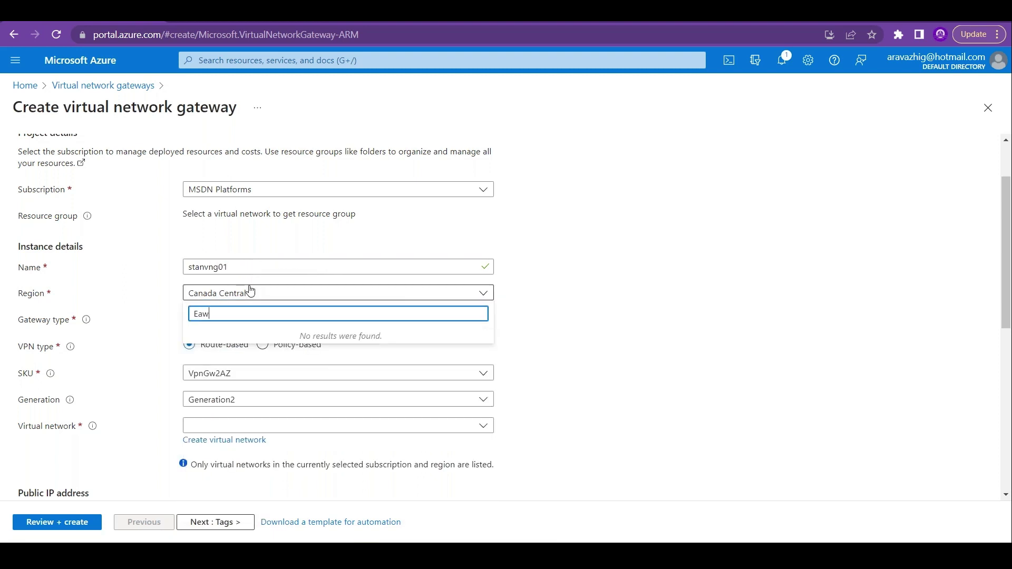
click(298, 338)
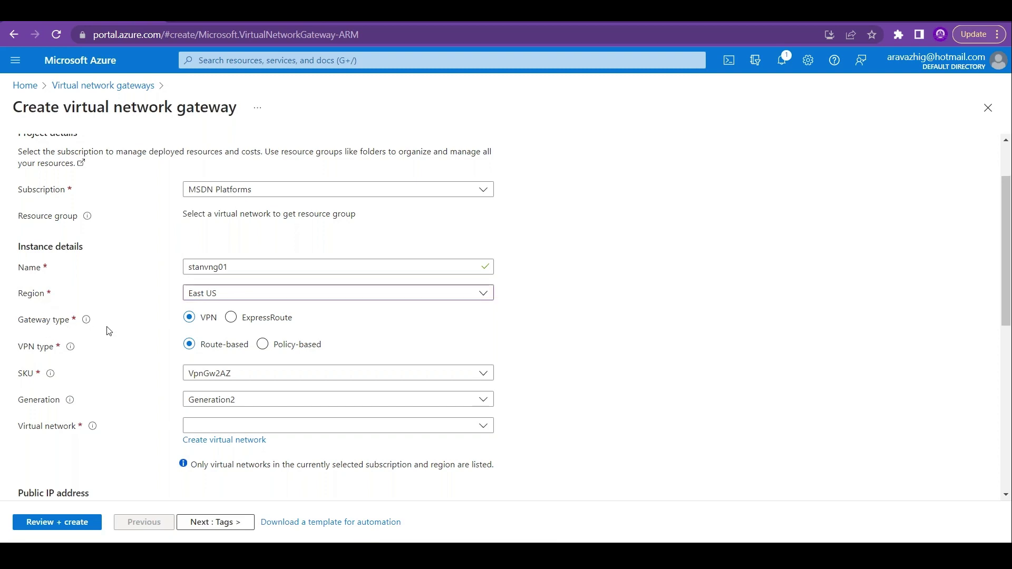
Switch to Excel and enter the label "Gateway Type" in cell A6
key(alt+Tab)
click(113, 200)
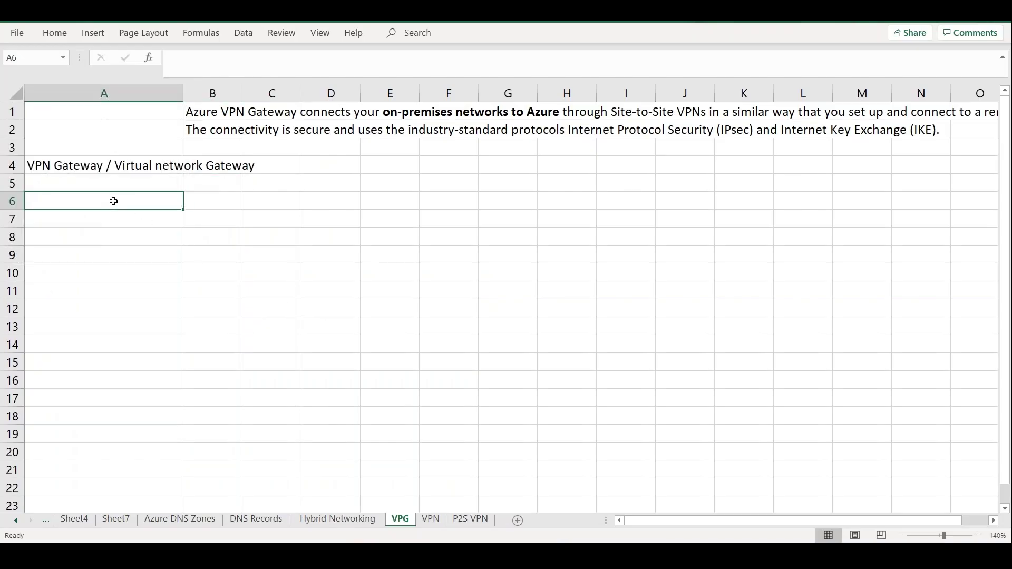
text(Gateww)
key(BackSpace)
text(ay Type)
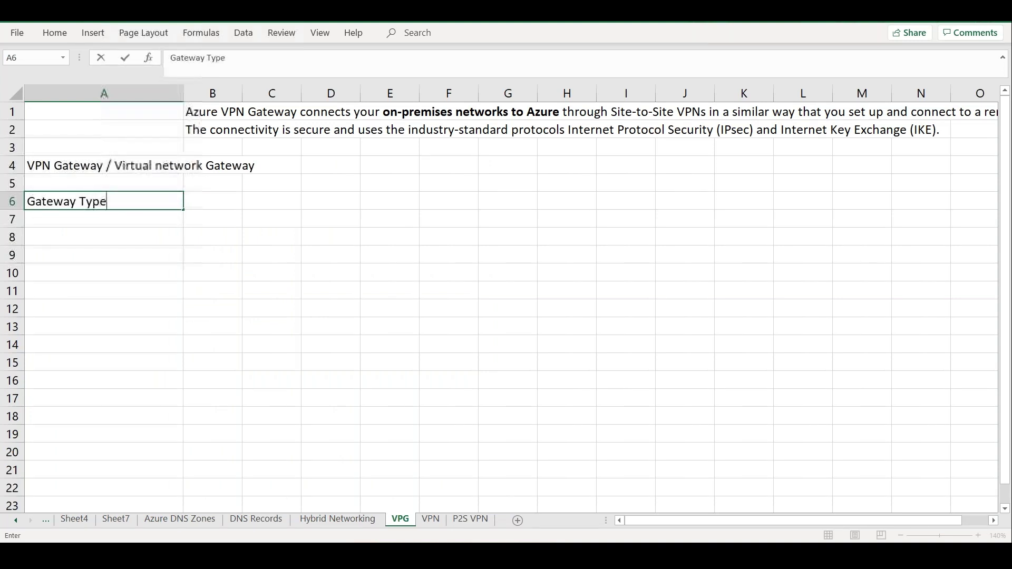
key(Tab)
List the gateway types VPN in C6 and ExpressRoute in C7, and widen column C to fit them
click(272, 200)
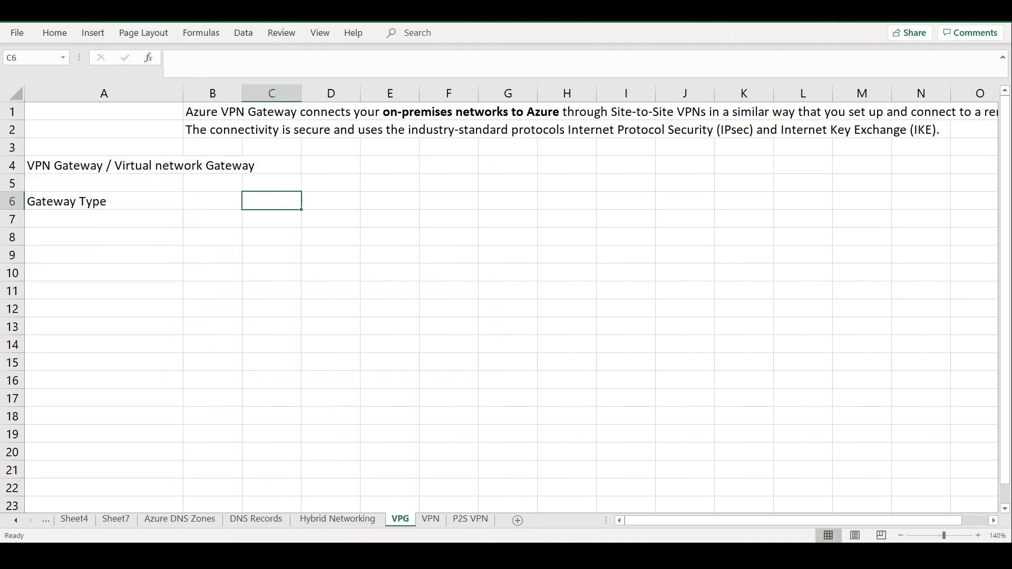
text(VPN)
key(Return)
text(E)
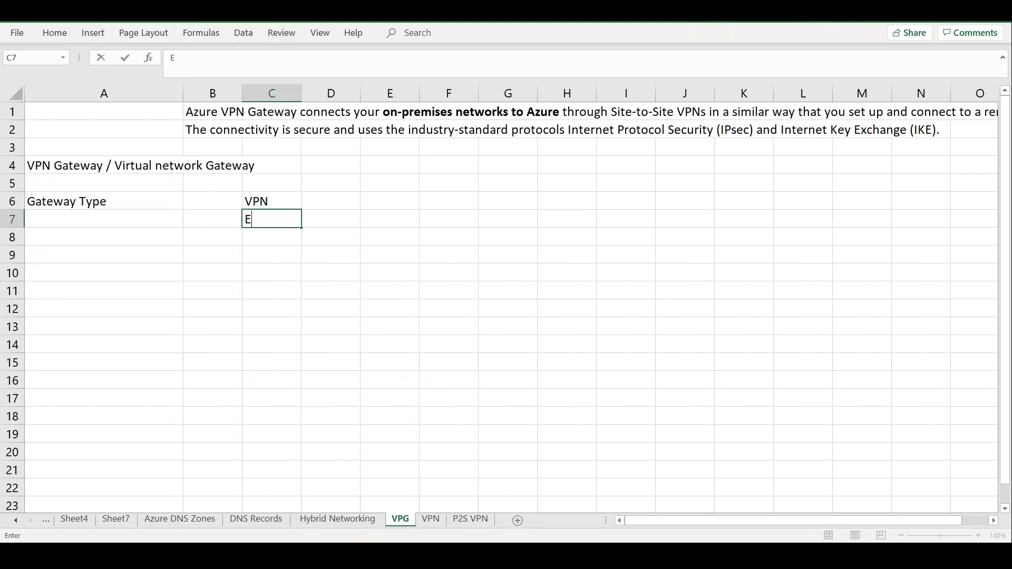
text(xpressRoute)
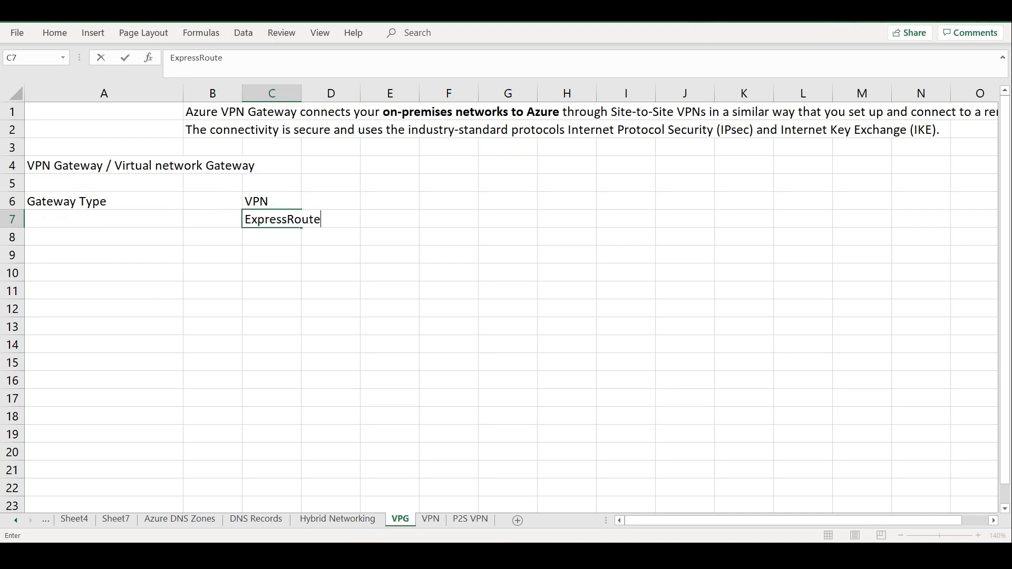
click(317, 194)
drag(301, 94, 344, 92)
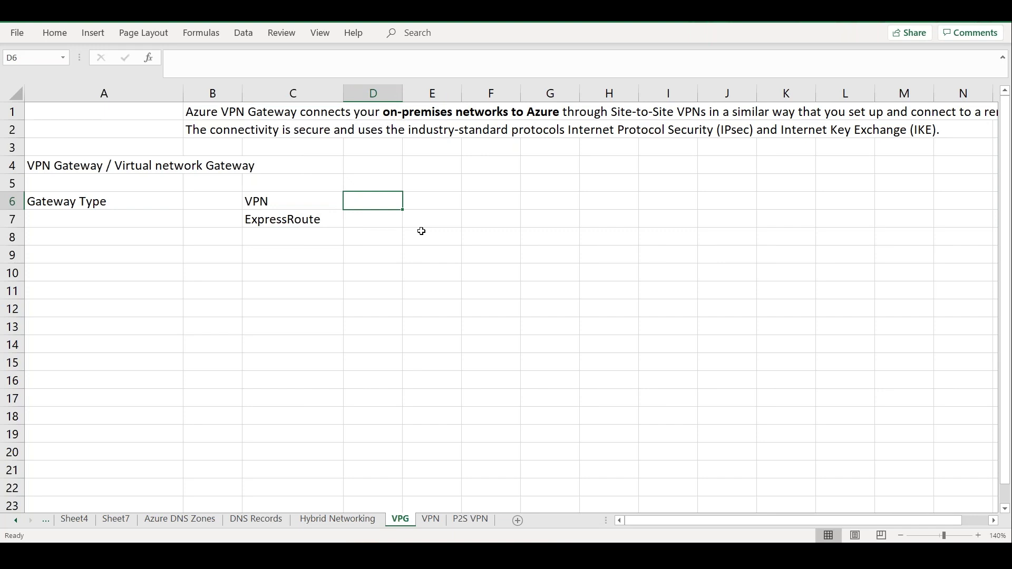
Enter "P2S, S2S" in D6 beside the VPN gateway type
text(P2S, S3)
text(S)
click(367, 223)
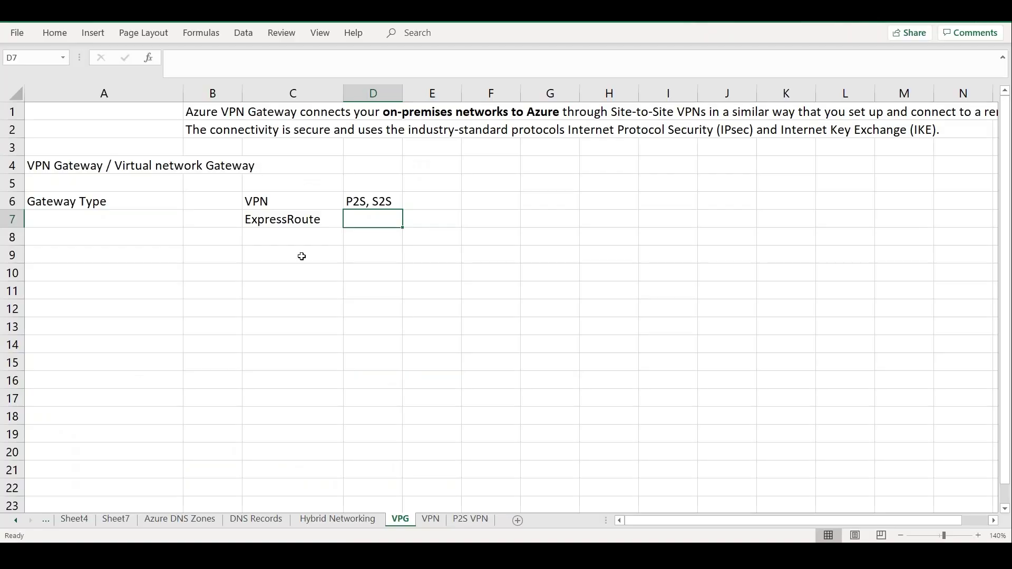
click(289, 255)
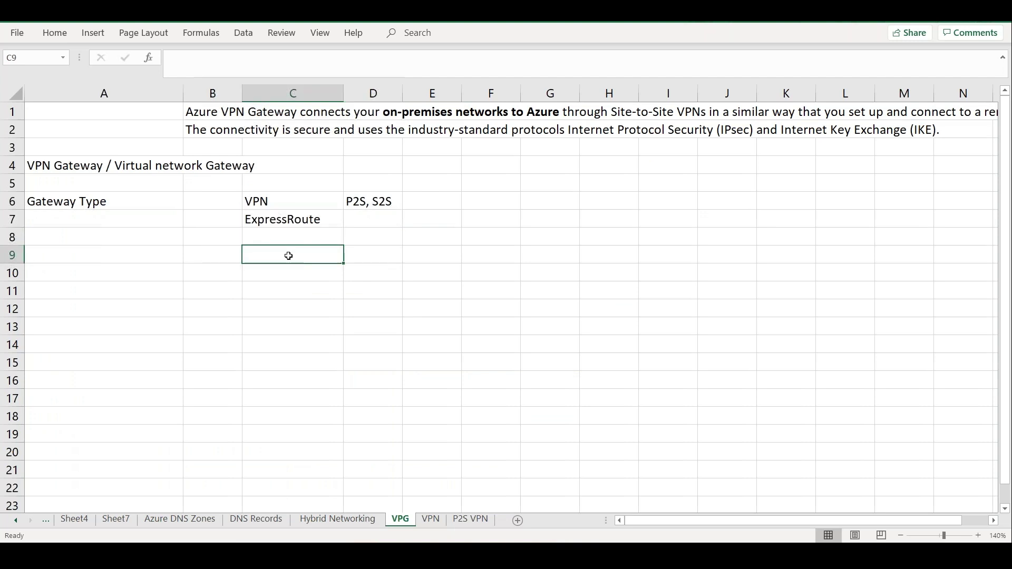
List the VPN types "Route Based" in C9 and "Policy Based" in C10
text(Route Based)
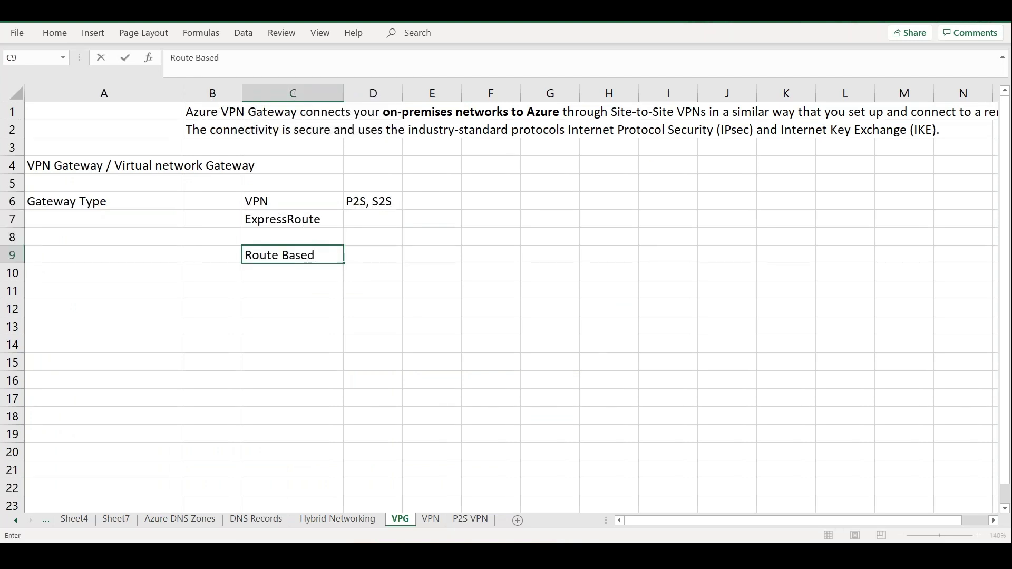
key(Return)
text(P)
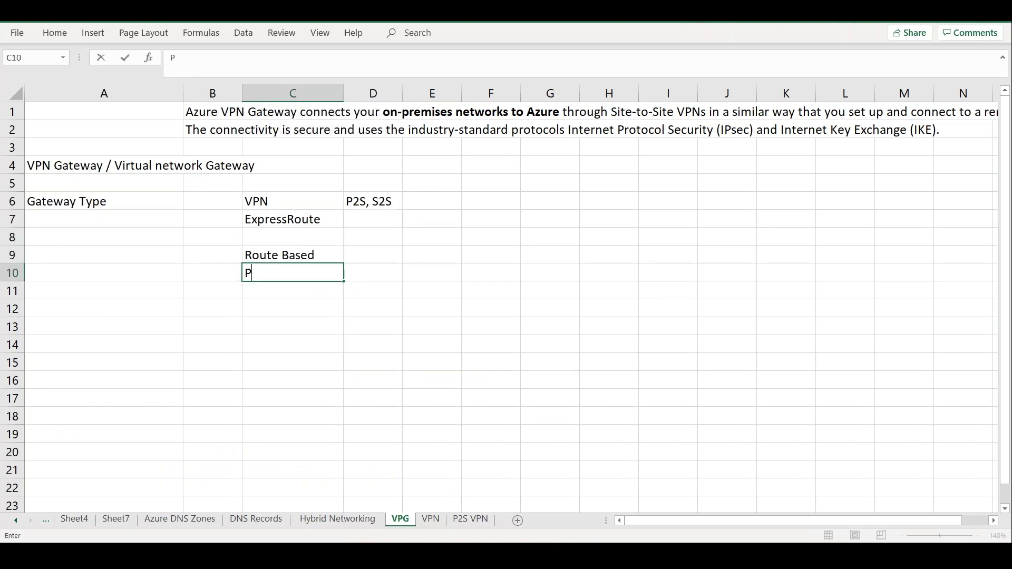
text(olicy Based)
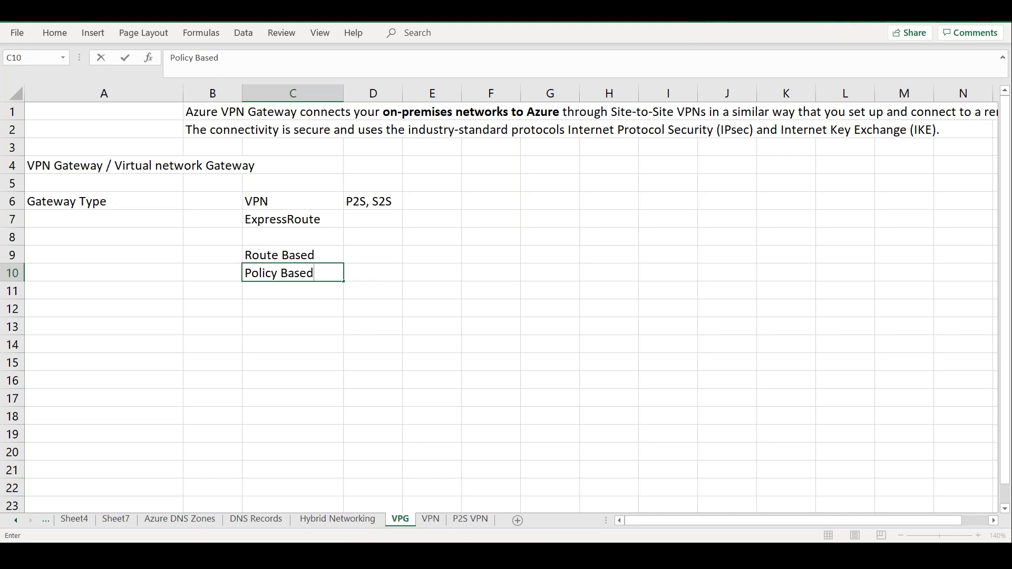
Enter "Dynamic Routing" in D9 beside the Route Based type
click(380, 252)
text(S)
key(BackSpace)
text(Dy)
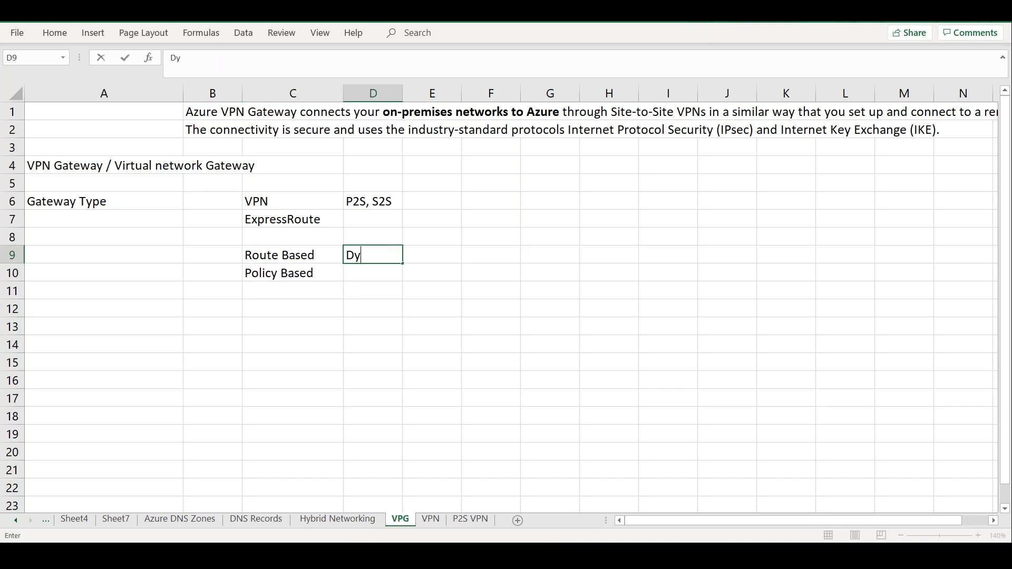
text(namic Routing)
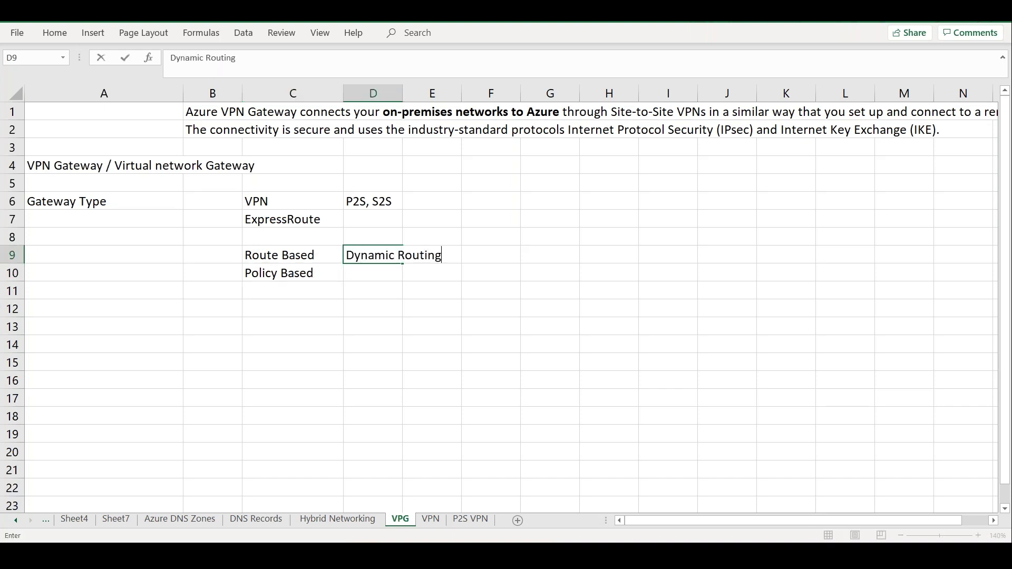
click(129, 259)
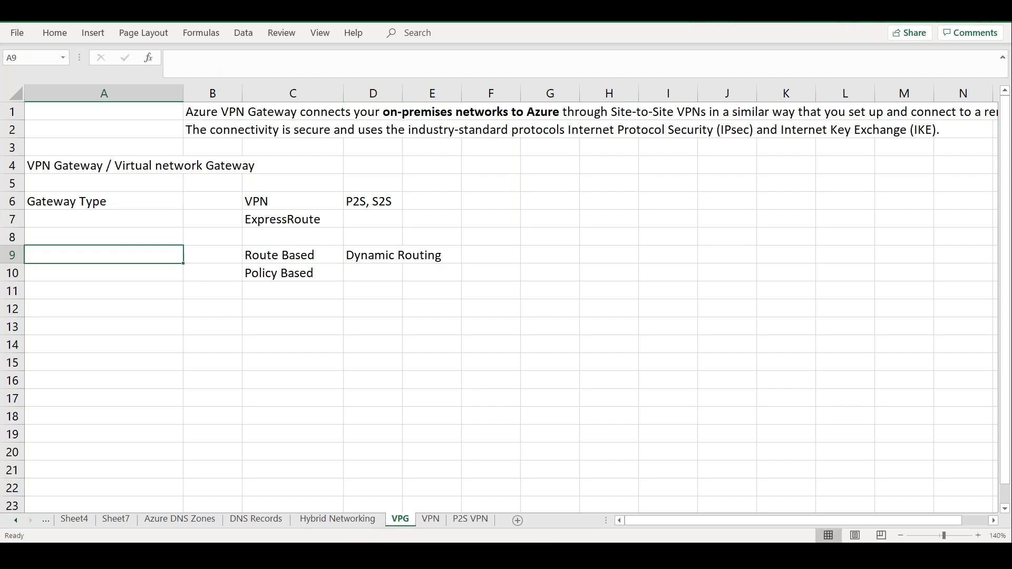
Enter "SKU" in A12 and its expansion "Stock Keeping Unit" in B12 of the notes sheet
key(alt+Tab)
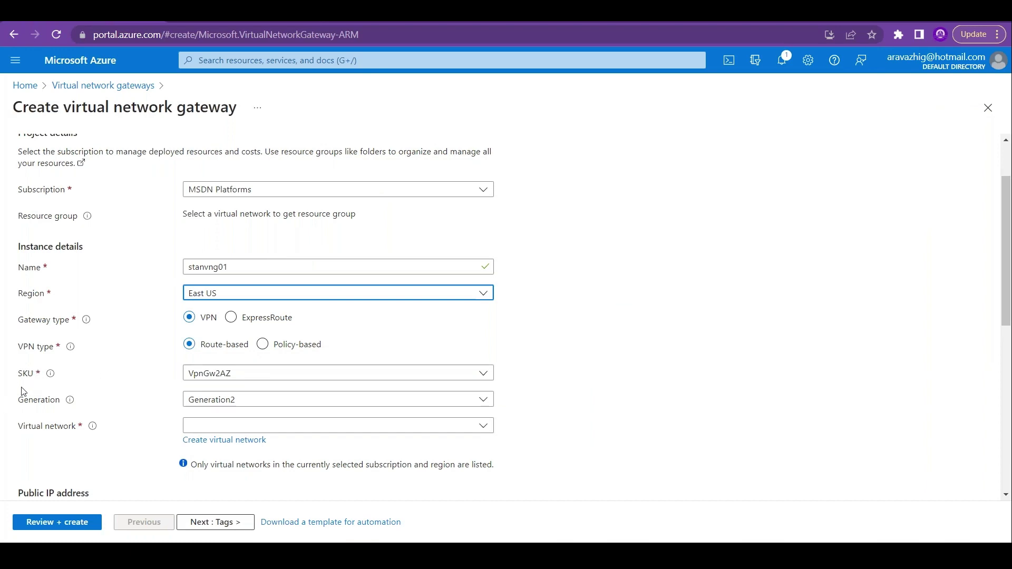
key(alt+Tab)
click(122, 306)
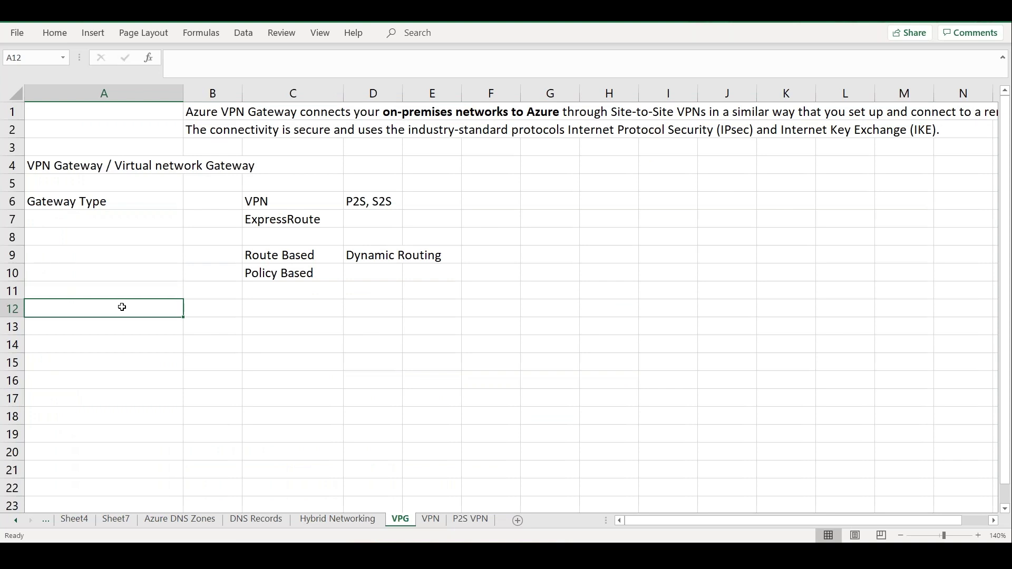
text(SKU)
key(Tab)
text(Stock Keeping Unit)
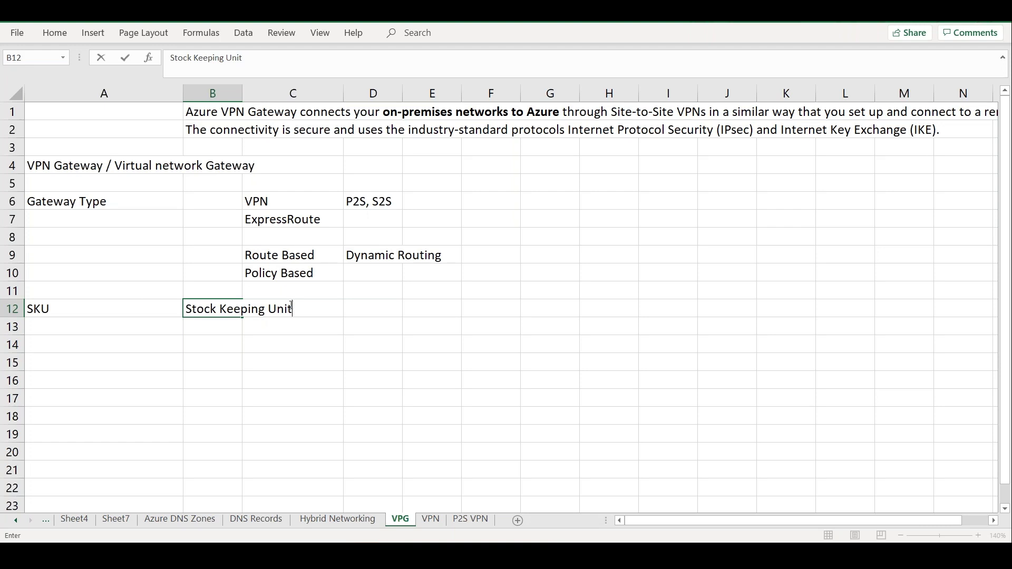
click(365, 312)
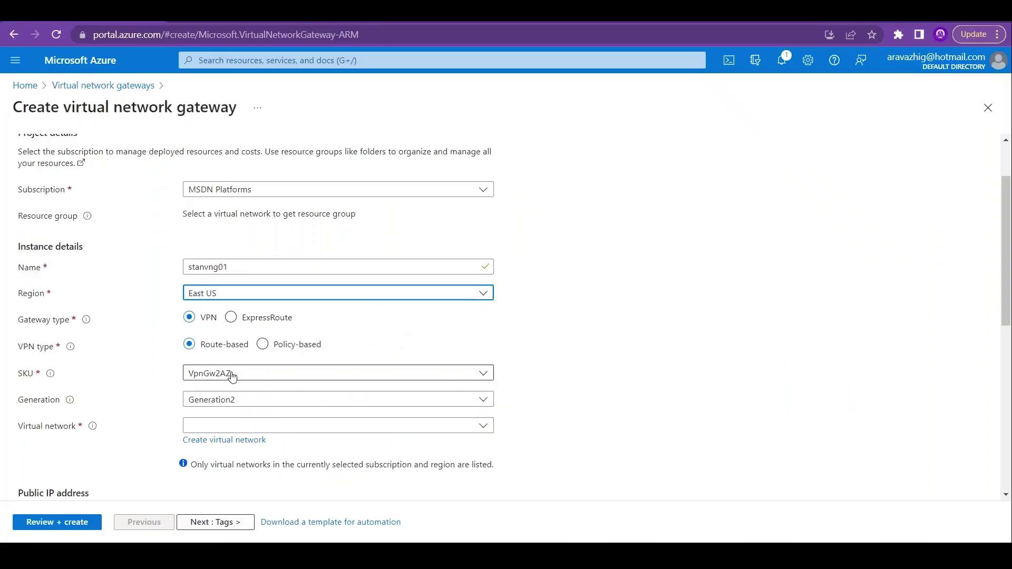
View the gateway SKU options in the Azure portal and copy the SKU help text into cell C13 of the Excel sheet
click(232, 375)
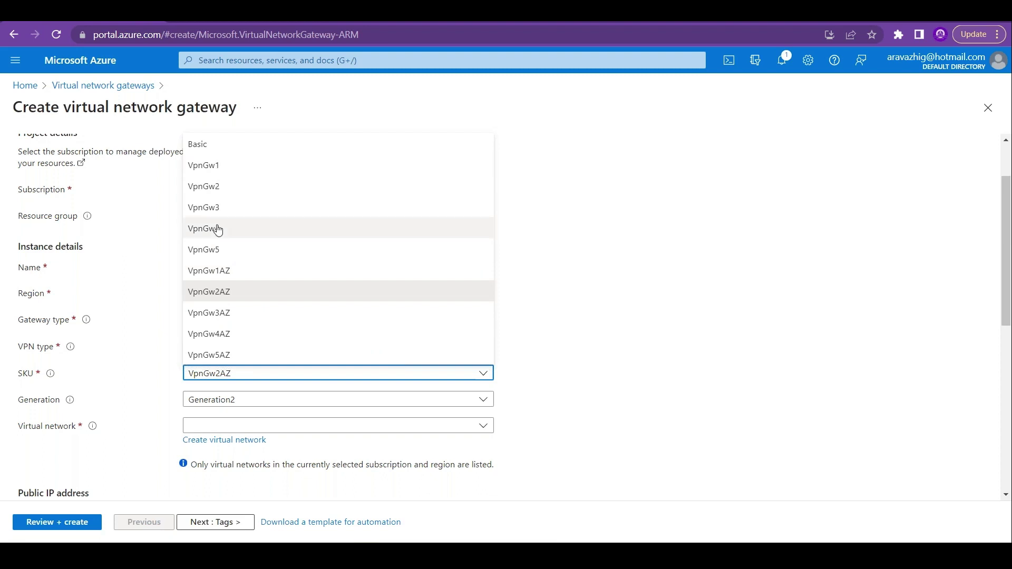
click(660, 358)
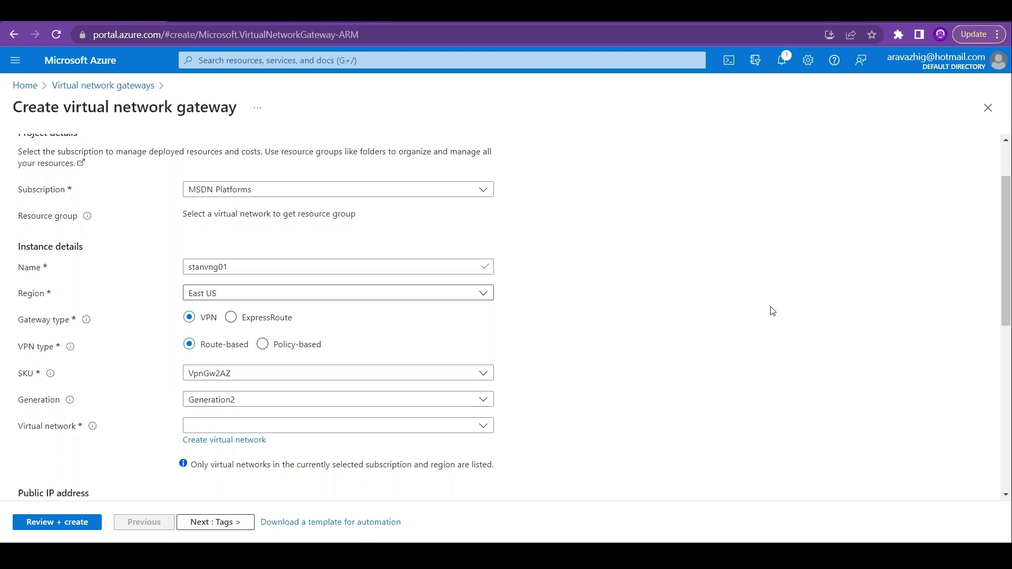
mouse_move(53, 376)
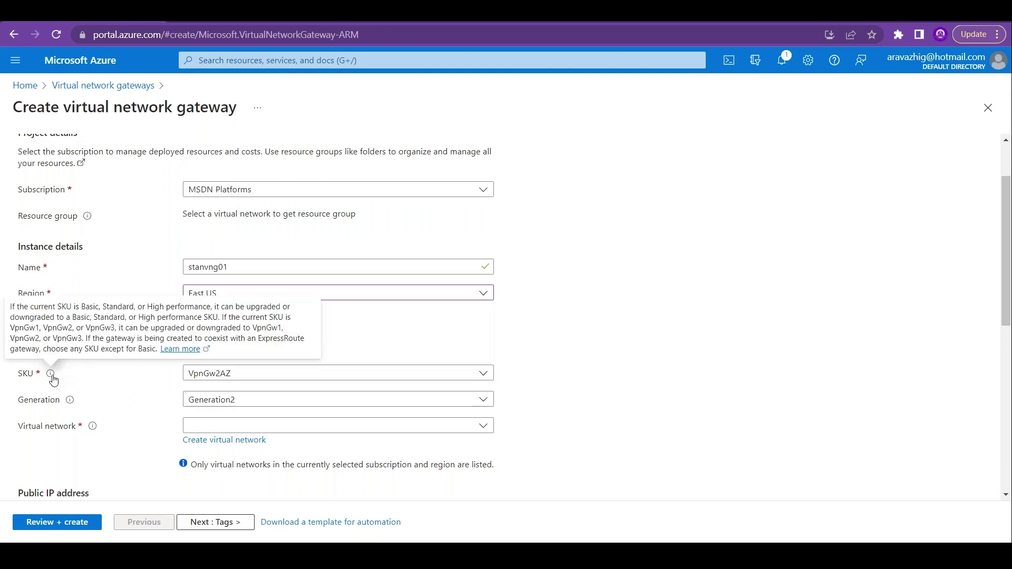
drag(155, 349, 11, 307)
key(ctrl+c)
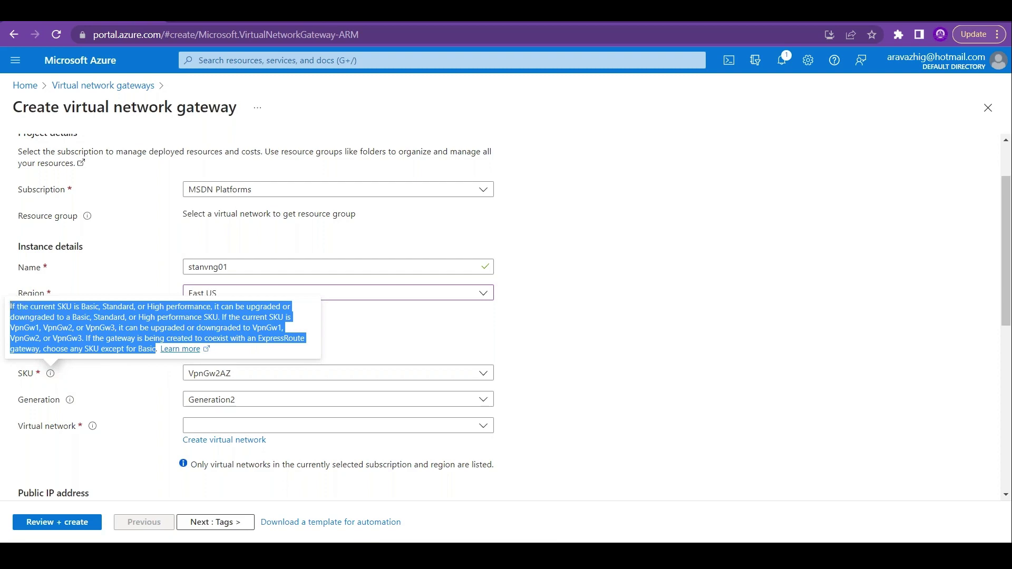
key(alt+Tab)
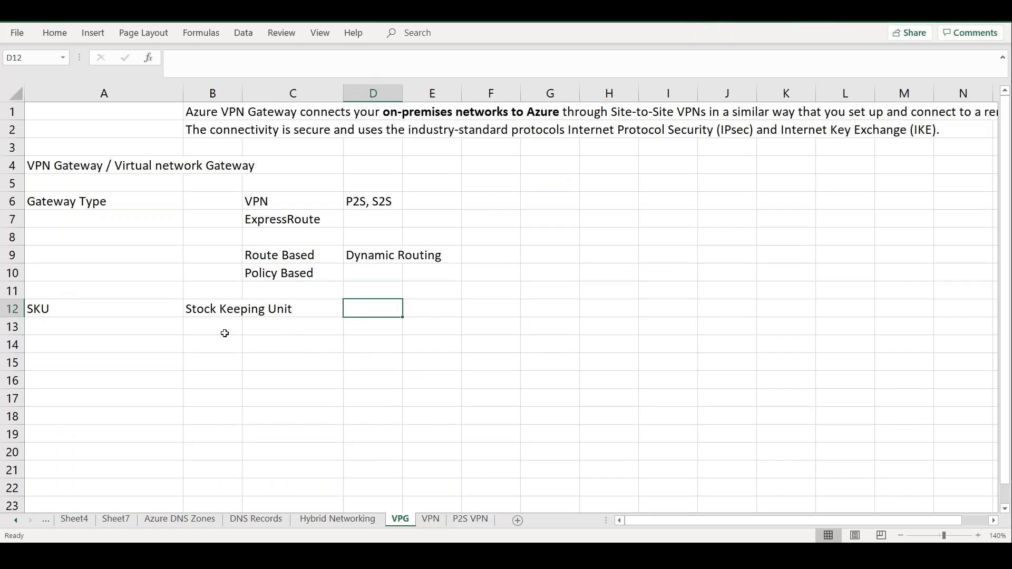
click(243, 327)
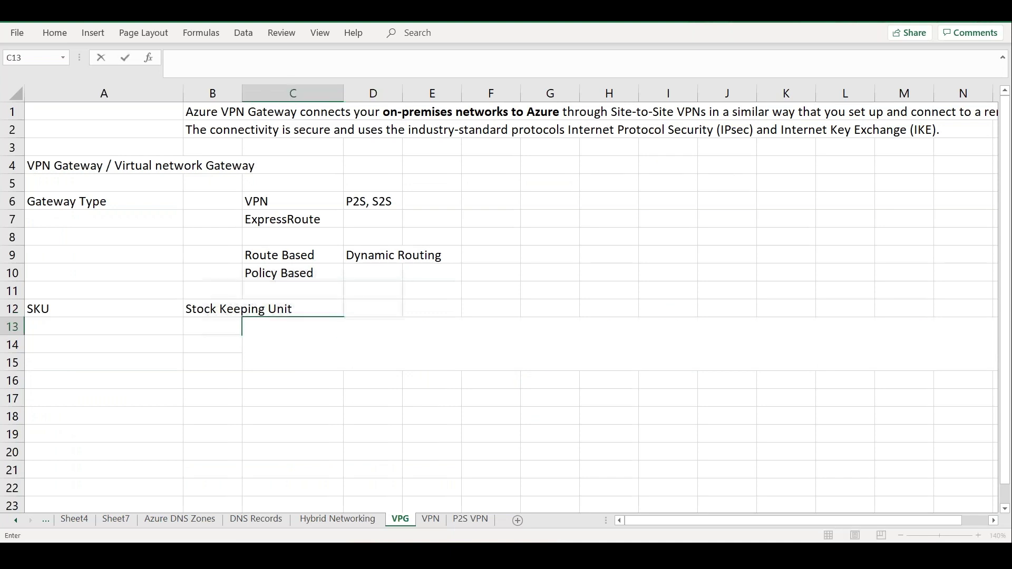
key(ctrl+v)
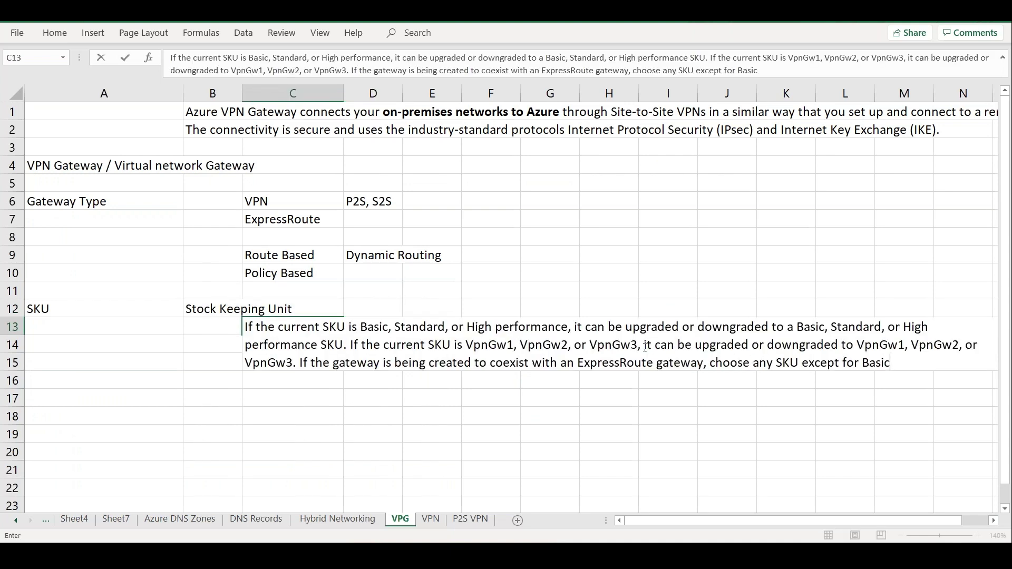
Move the text starting "If the current SKU is VpnGw1" from C13 into C14
drag(351, 345, 904, 384)
key(ctrl+c)
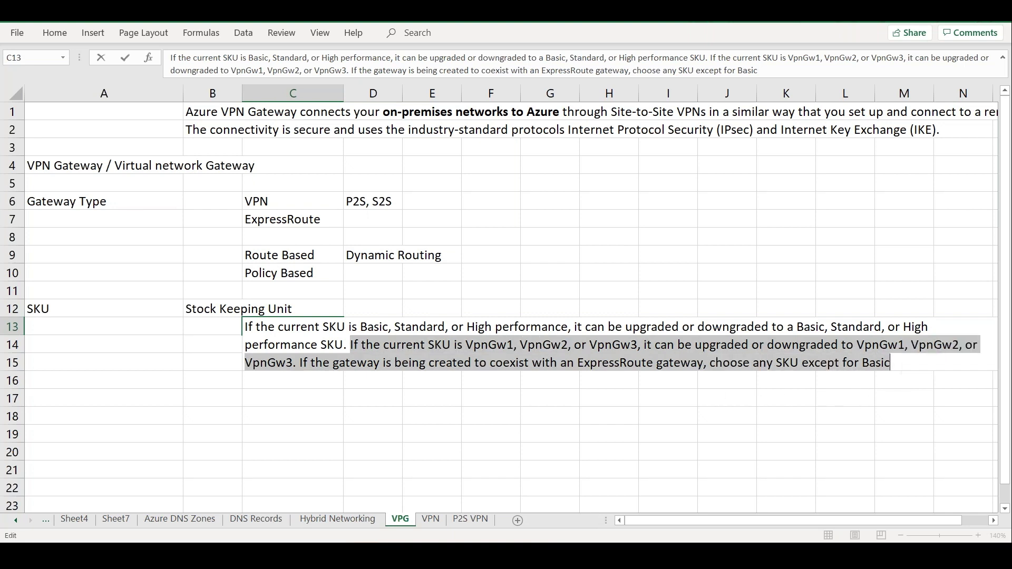
key(BackSpace)
key(Return)
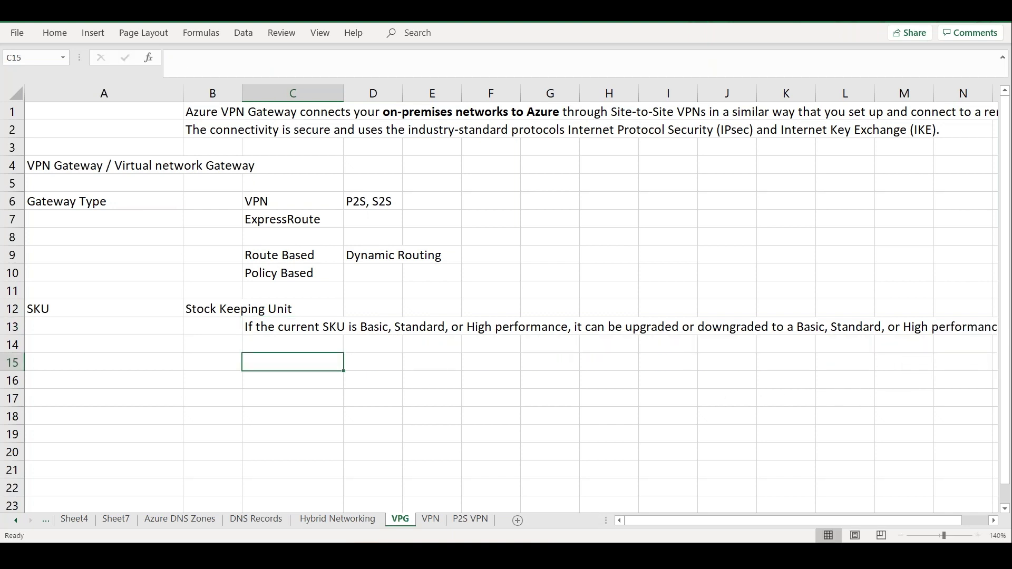
key(ctrl+v)
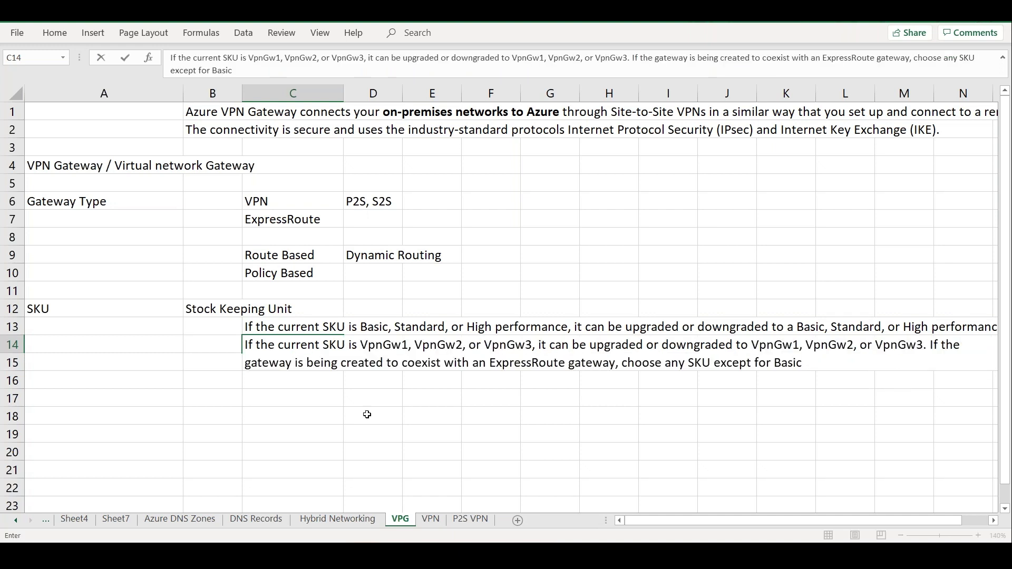
click(370, 418)
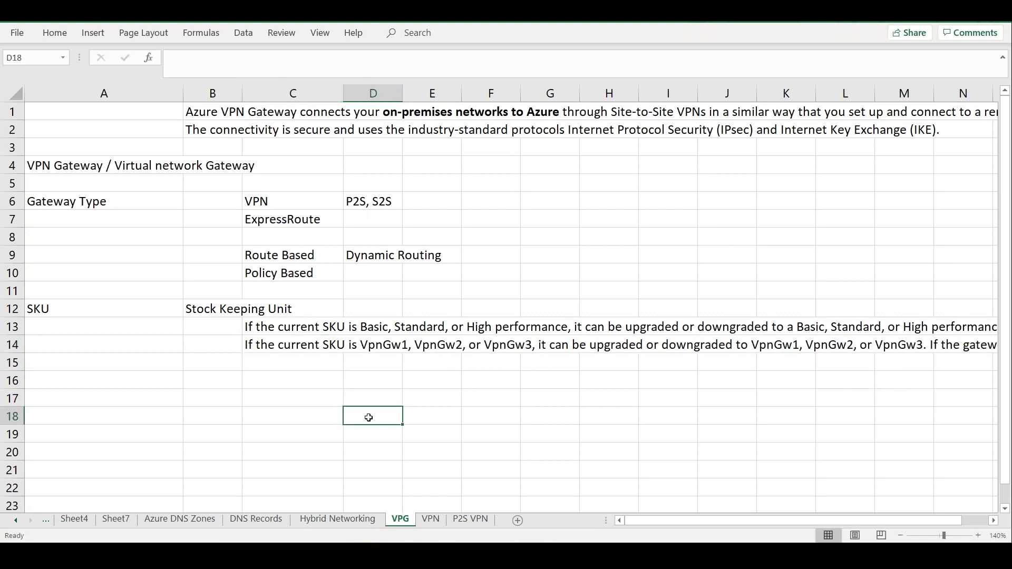
Move the sentence about coexisting with an ExpressRoute gateway from C14 into C15
click(303, 344)
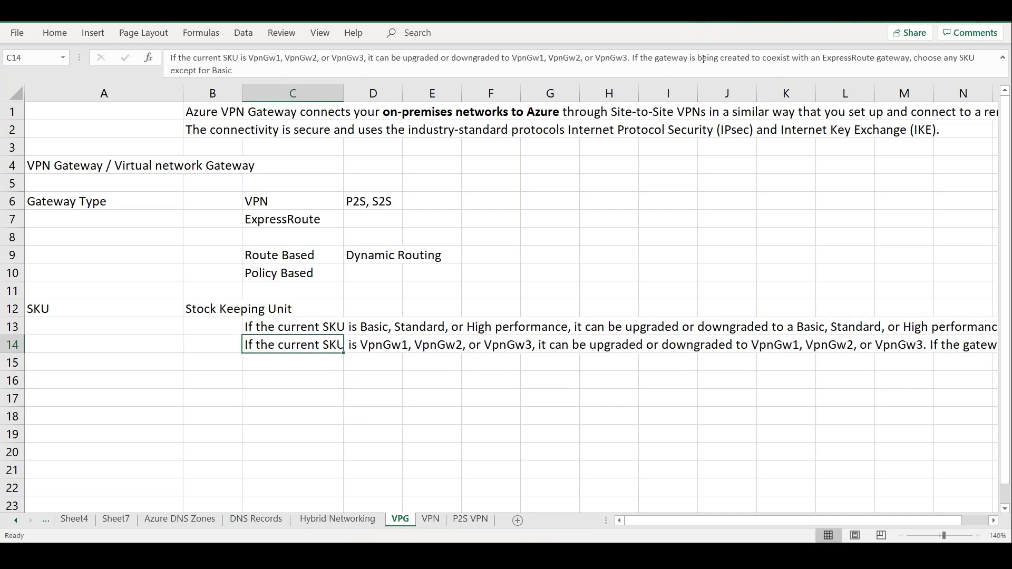
drag(634, 58, 728, 74)
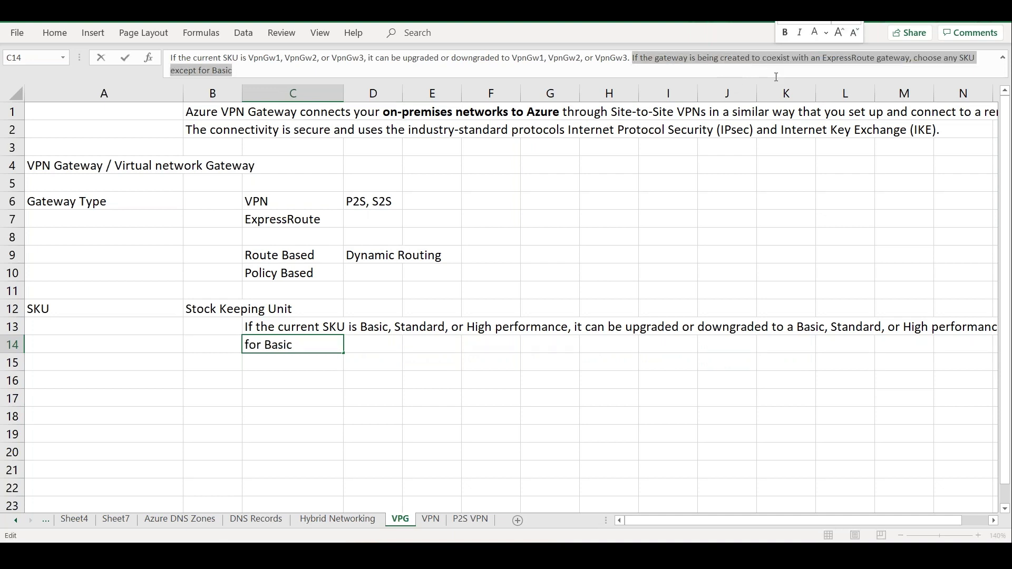
key(BackSpace)
key(Return)
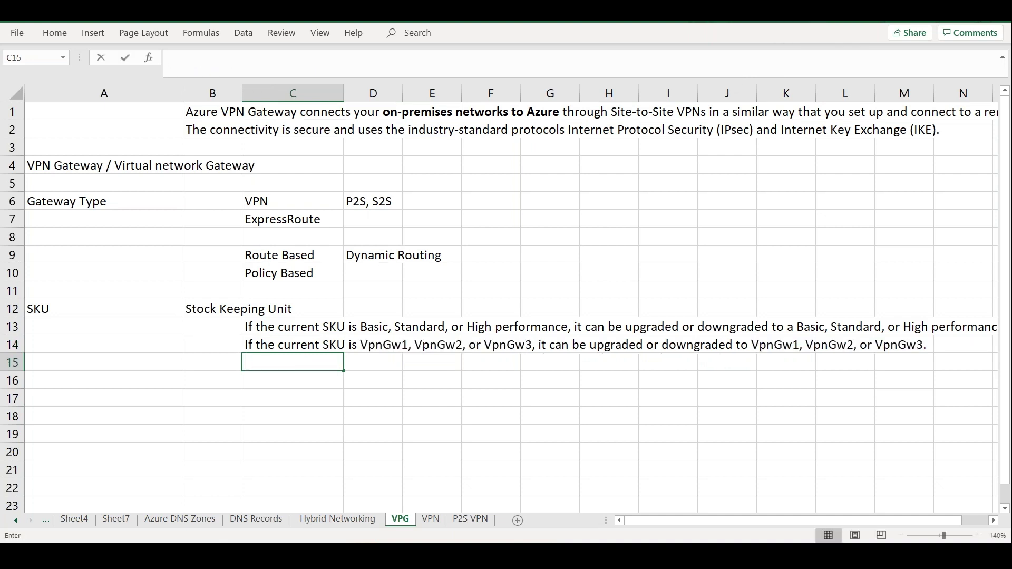
text(If the gateway is being created to coexist with an ExpressRoute gateway, choose any SKU except for Basic)
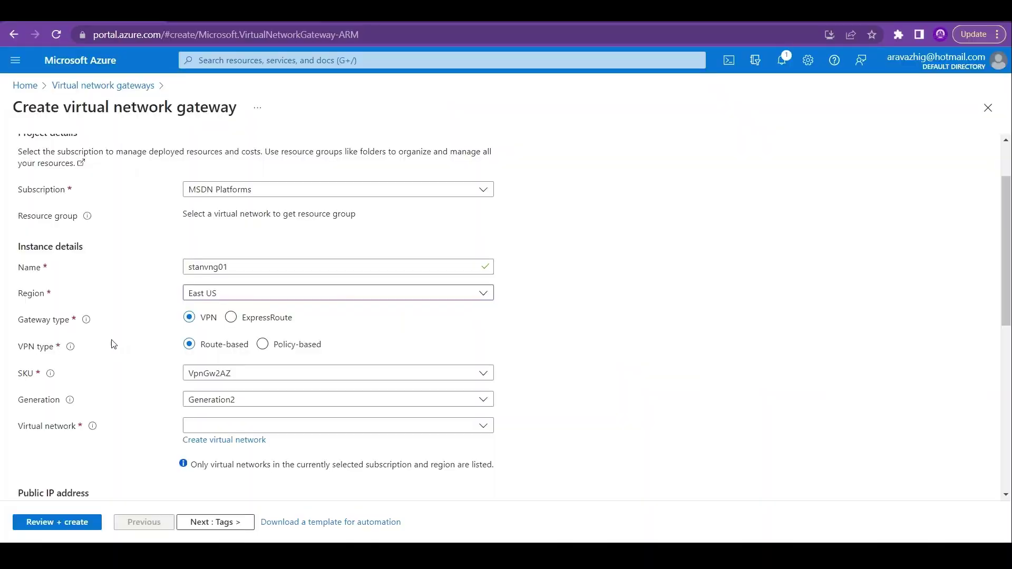
Switch to the Azure portal and open the "Learn more" documentation from the SKU help text in a new browser tab
mouse_move(86, 320)
mouse_move(52, 373)
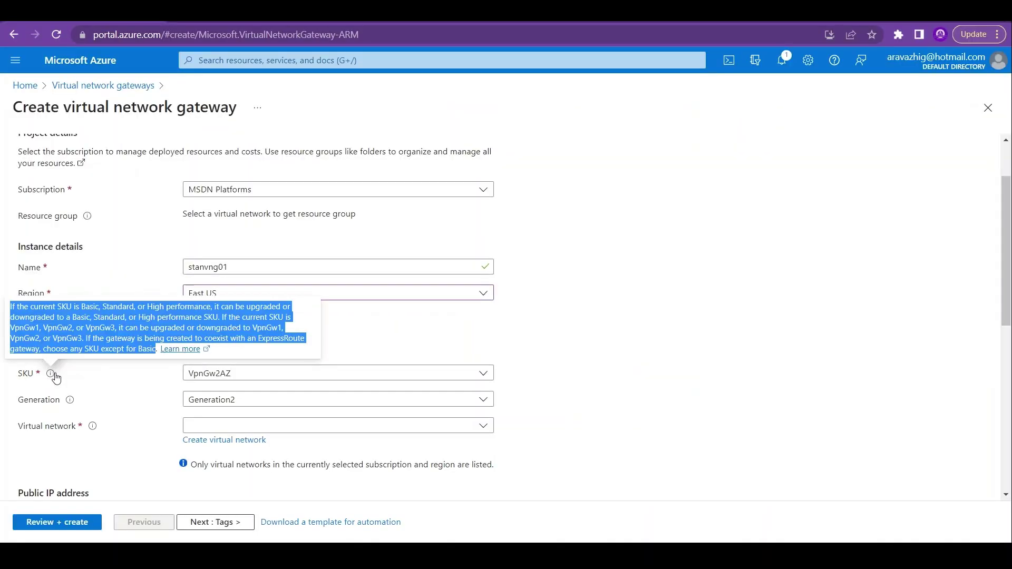
right_click(181, 350)
click(221, 357)
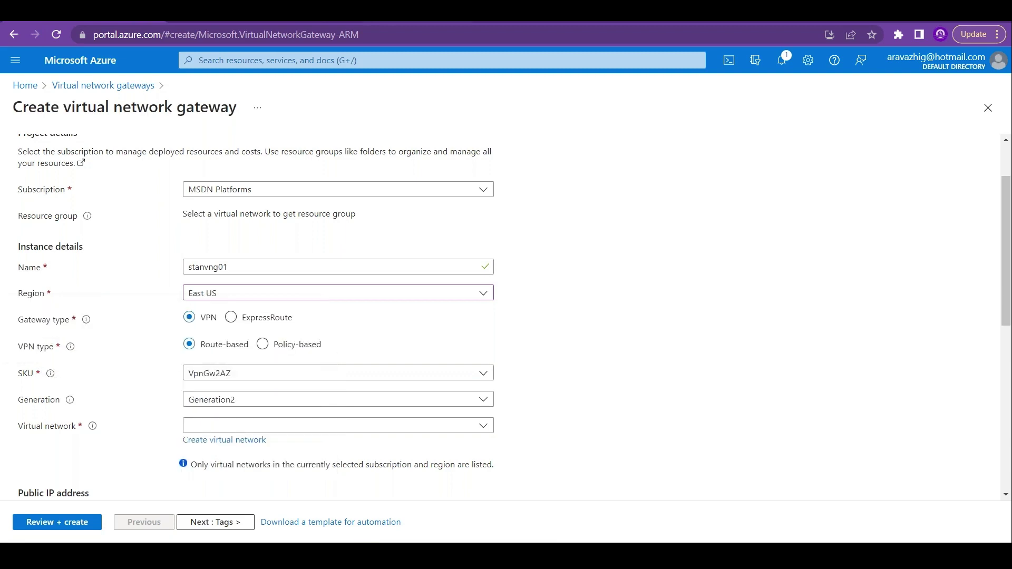
key(ctrl+Tab)
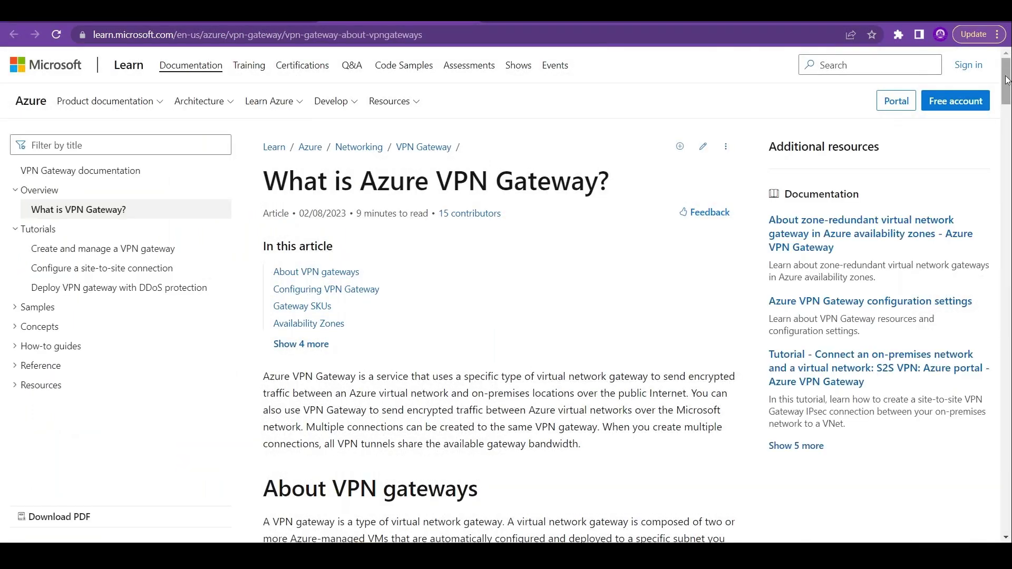
Examine the Basic SKU's P2S IKEv2/OpenVPN support in the "Gateway SKUs by tunnel, connection, and throughput" table
scroll(1006, 101, down, 2)
drag(1006, 101, 1007, 238)
scroll(537, 211, down, 5)
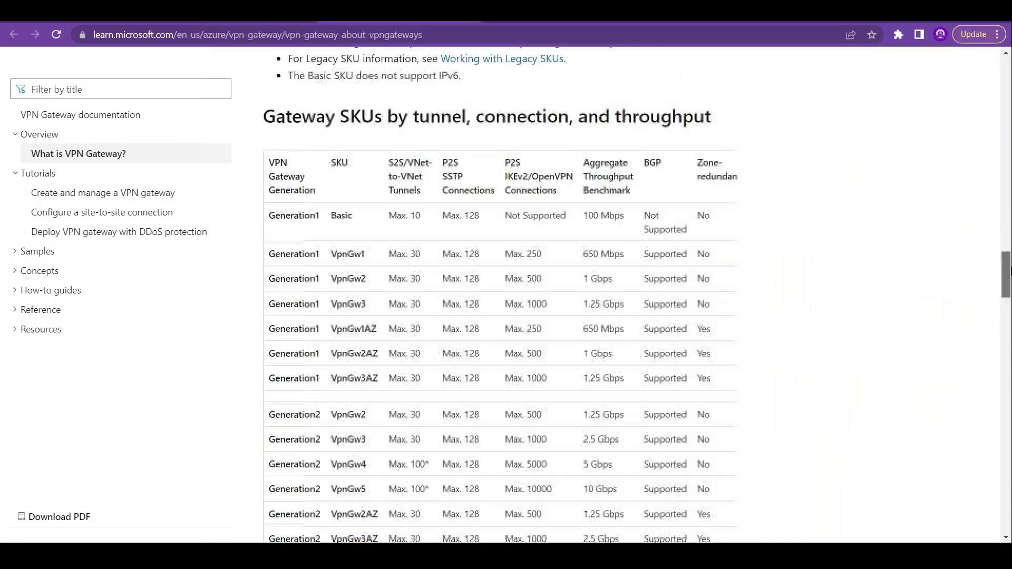
double_click(344, 220)
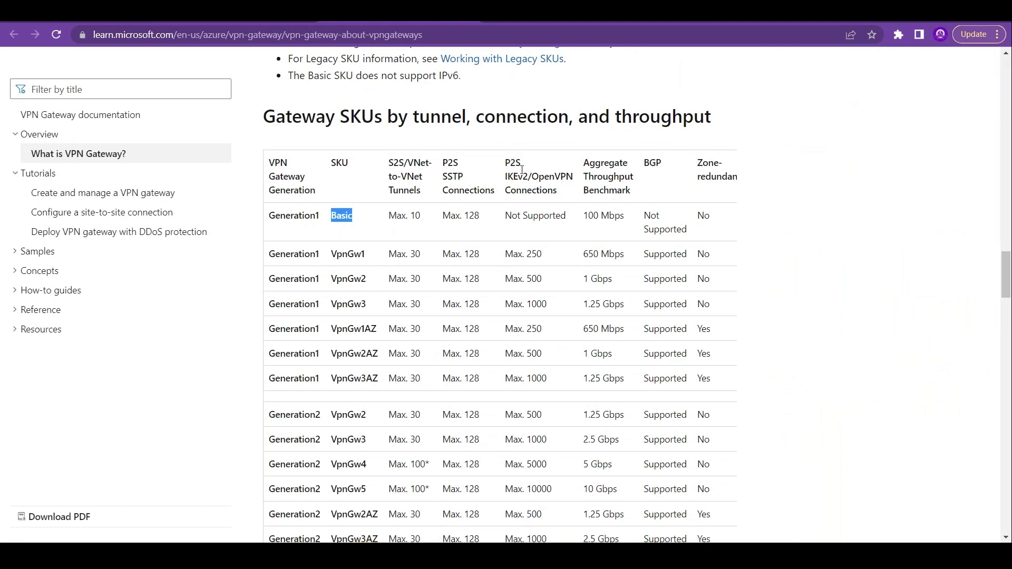
drag(507, 162, 574, 180)
click(566, 181)
double_click(567, 181)
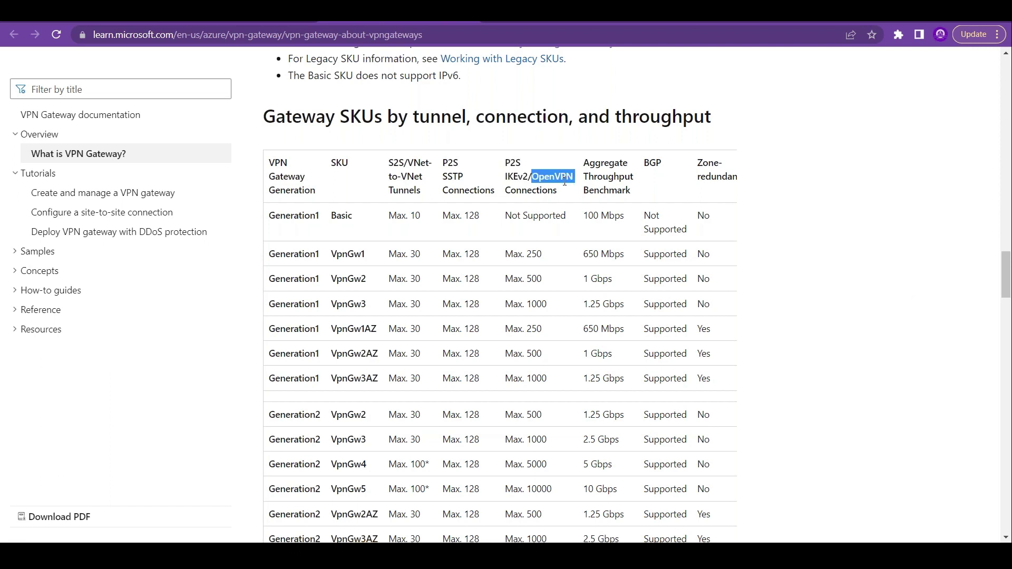
drag(569, 213, 499, 216)
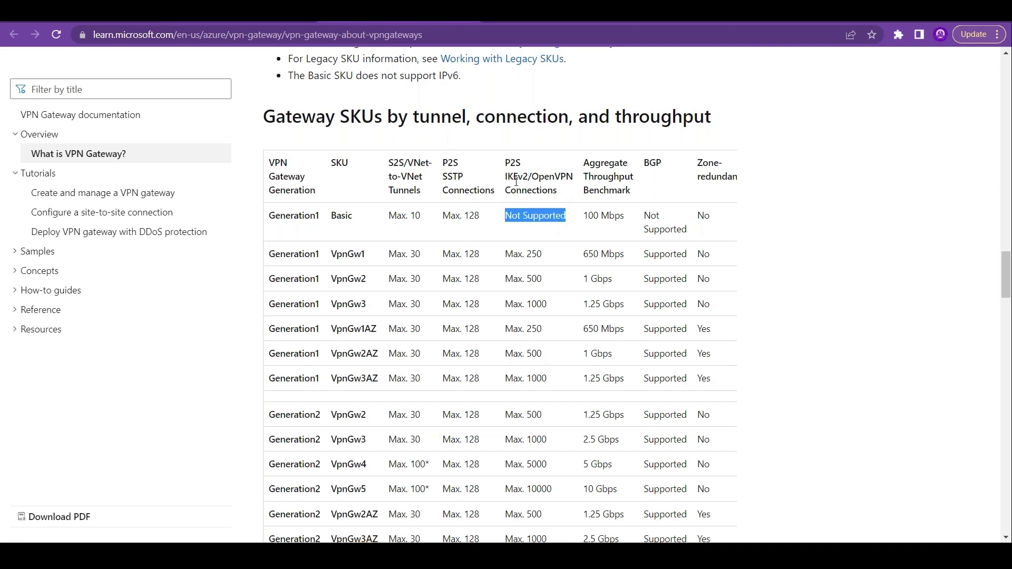
click(337, 215)
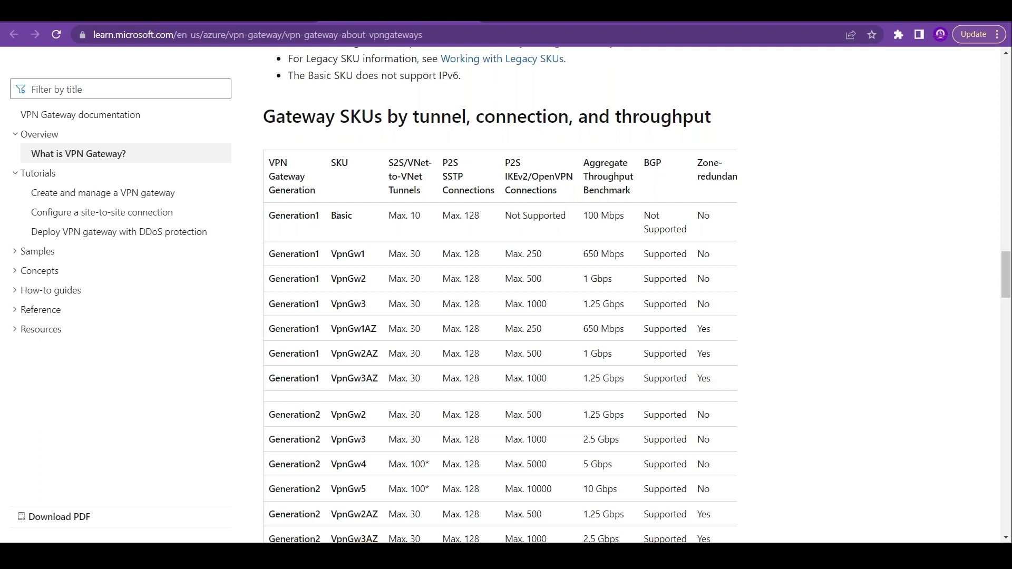
double_click(337, 215)
Examine the VpnGw1 row's P2S connection limits and aggregate throughput benchmark in the gateway SKU table
drag(549, 263, 526, 260)
drag(481, 258, 462, 259)
drag(624, 254, 581, 255)
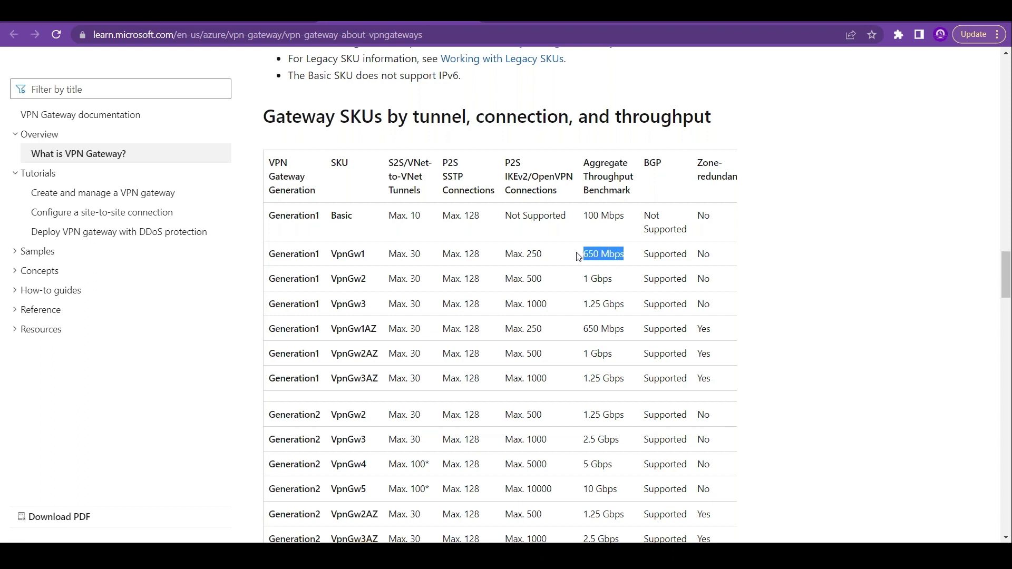
double_click(608, 177)
drag(559, 256, 506, 255)
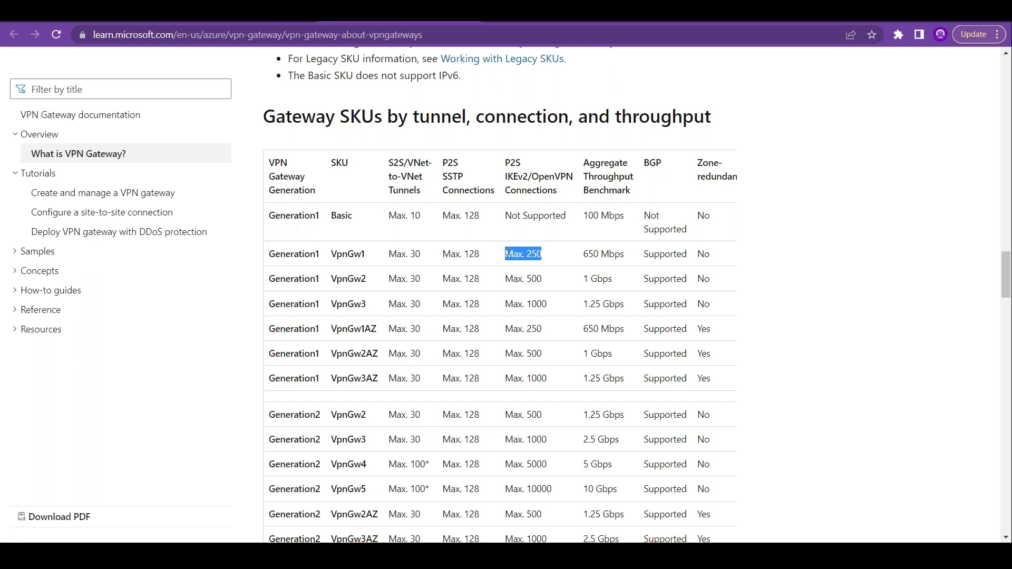
Examine the P2S connection limit and throughput benchmark of Generation1 VpnGw3, plus the Generation2 VpnGw4 entry, in the SKU table
drag(548, 306, 505, 306)
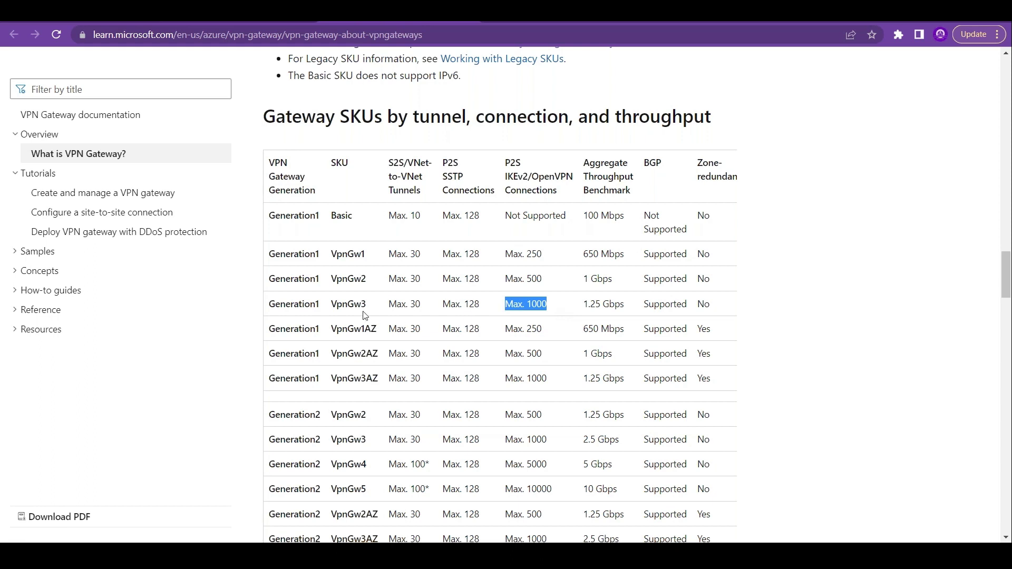
drag(366, 304, 347, 304)
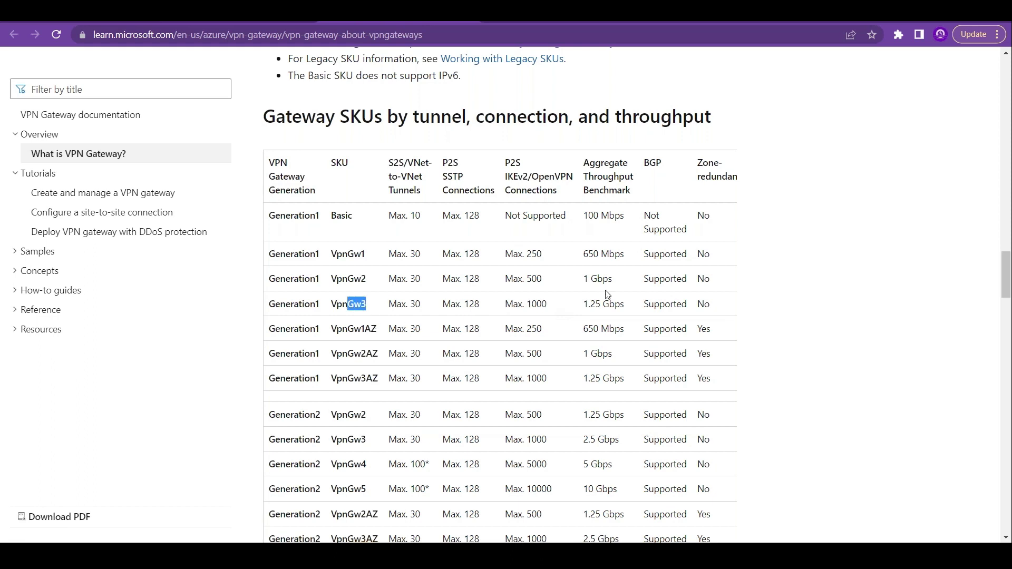
drag(628, 305, 584, 305)
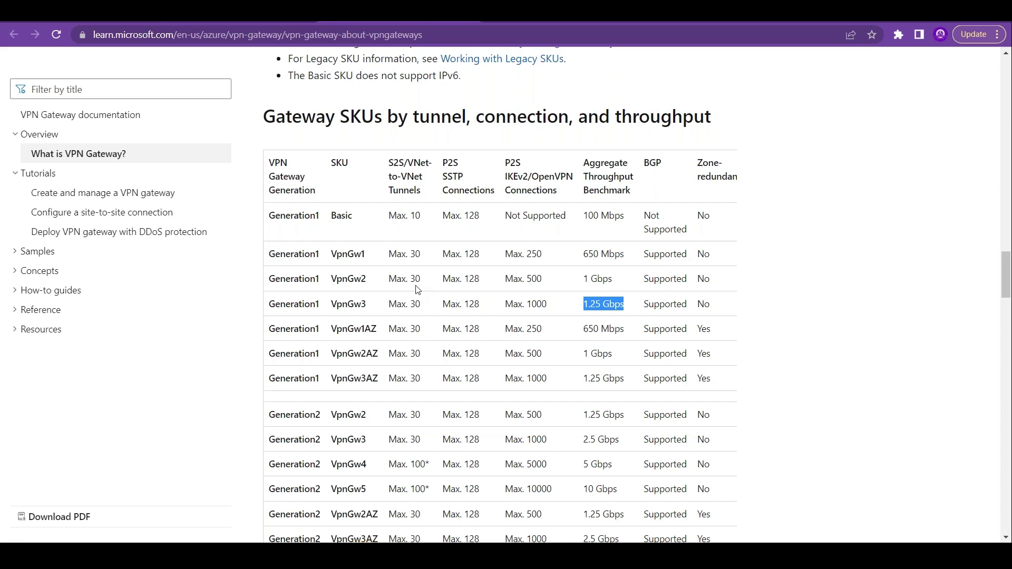
drag(426, 464, 354, 466)
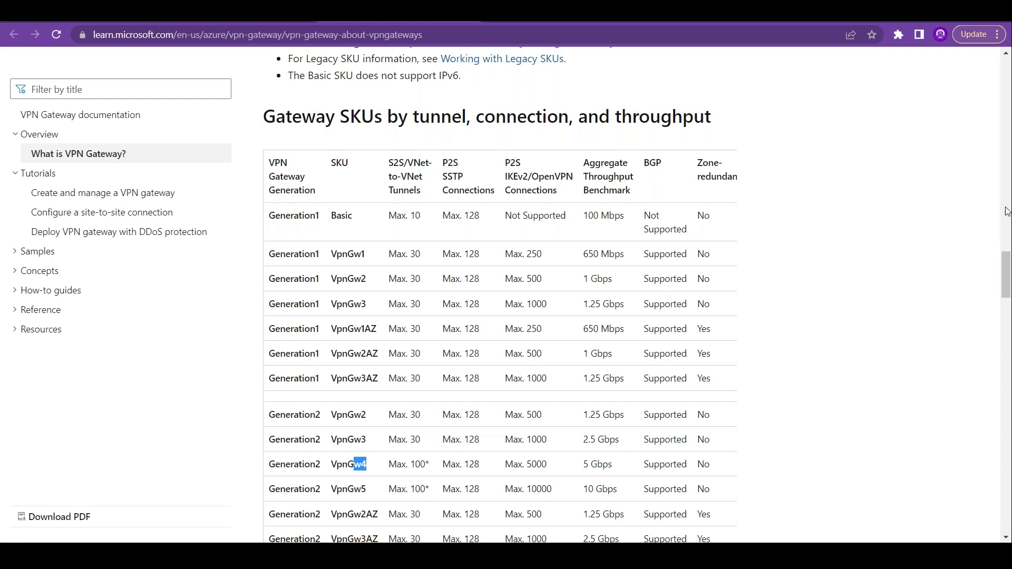
Compare the zone redundancy of the Generation2 VpnGw2AZ and VpnGw3AZ SKUs with the limits of Generation1 VpnGw3
drag(1007, 263, 1008, 273)
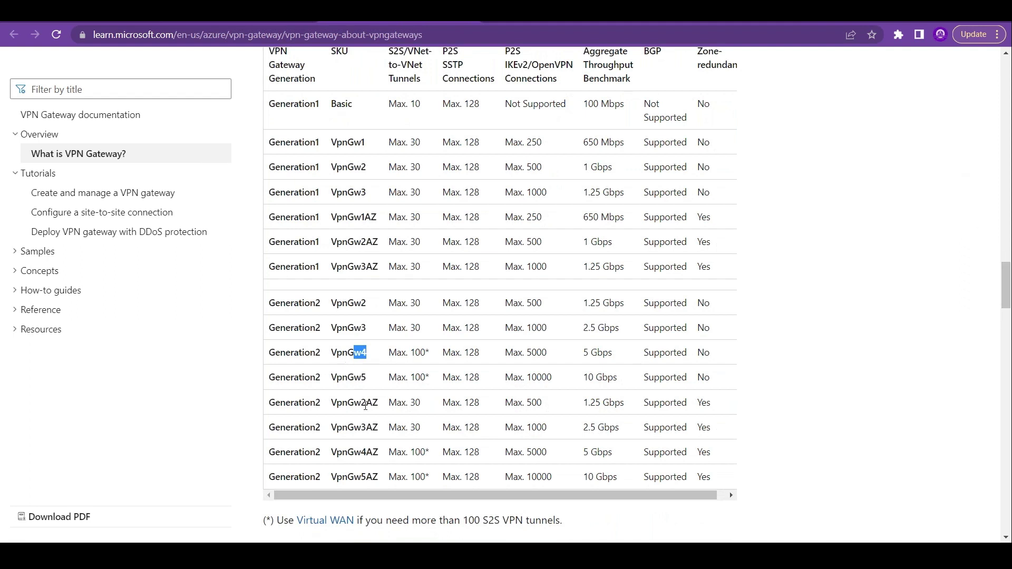
drag(368, 403, 376, 405)
drag(713, 404, 697, 405)
mouse_move(363, 404)
mouse_down()
mouse_move(331, 404)
mouse_move(372, 404)
mouse_move(363, 402)
mouse_up()
drag(378, 427, 367, 428)
drag(366, 192, 330, 192)
drag(627, 193, 391, 195)
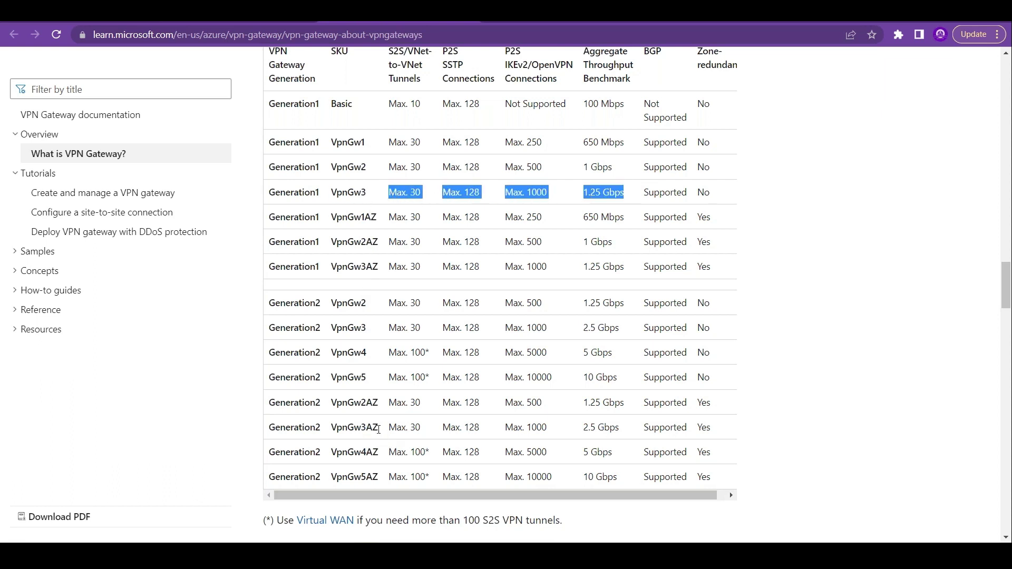
Examine the VpnGw3AZ row's tunnel and connection limits, aggregate throughput benchmark and zone redundancy
drag(379, 428, 368, 428)
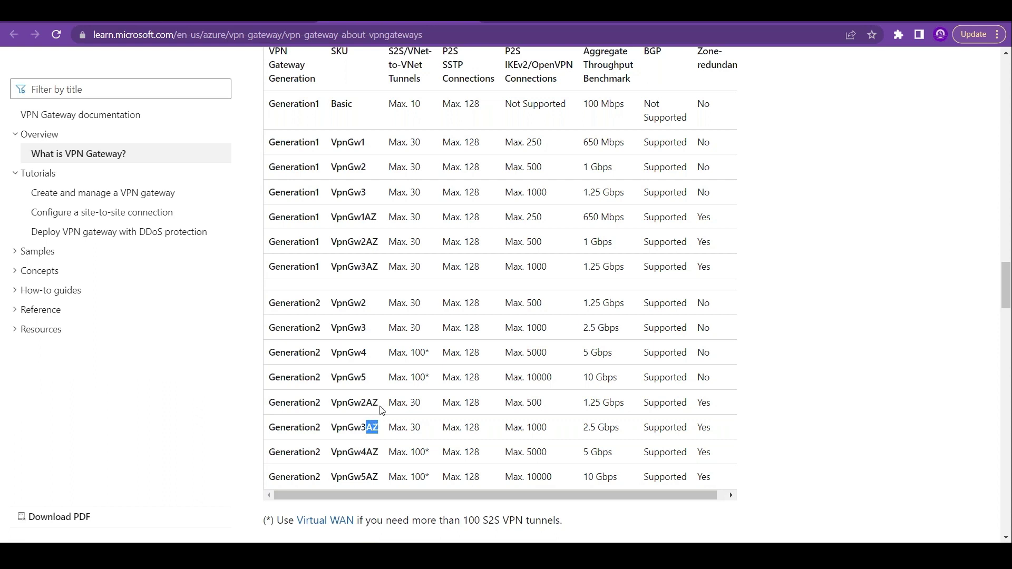
drag(626, 432, 389, 428)
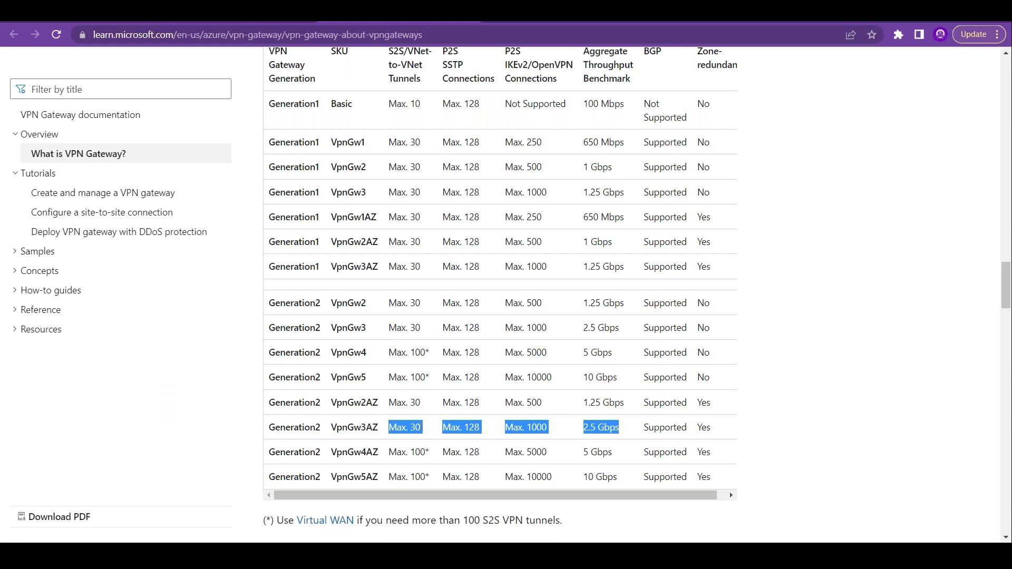
drag(583, 430, 634, 432)
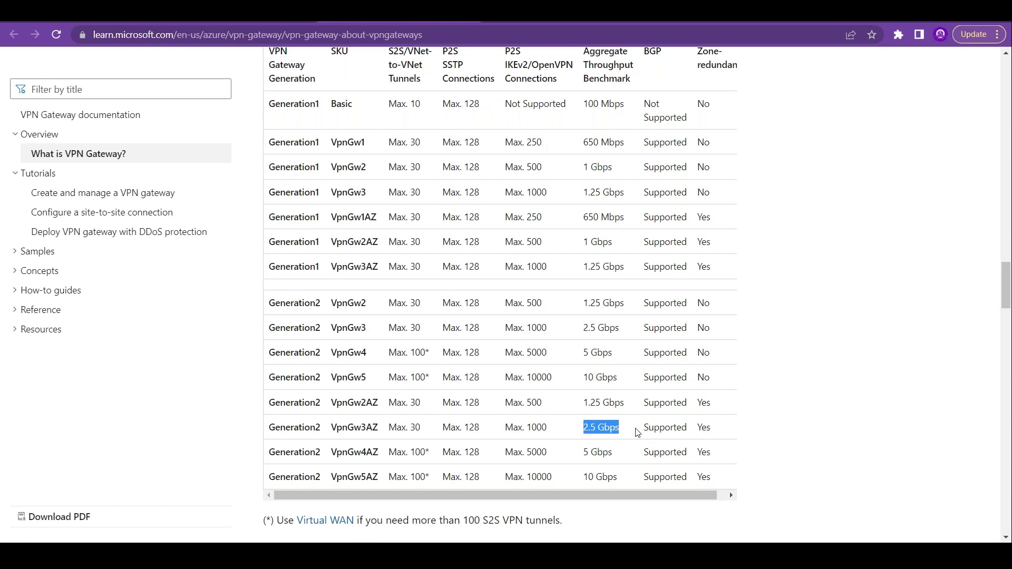
drag(720, 431, 698, 429)
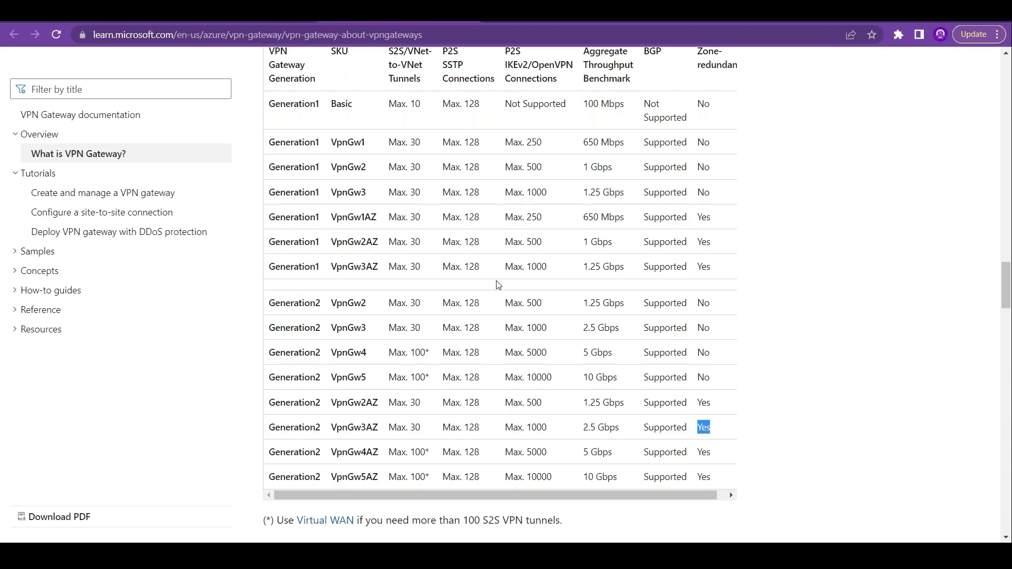
Switch back to the Azure portal's gateway creation form and review the available SKU and Generation options
key(ctrl+Tab)
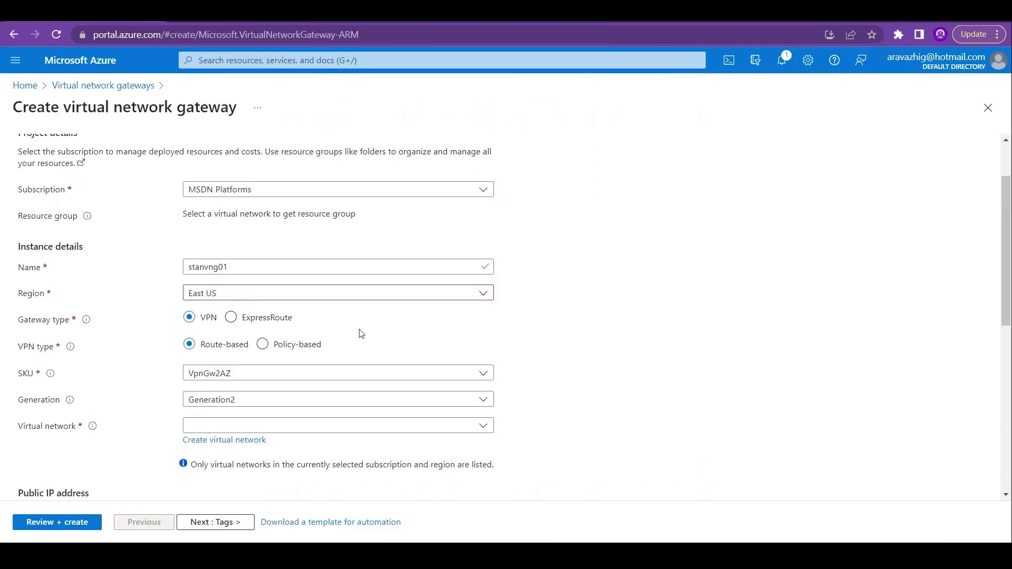
click(374, 380)
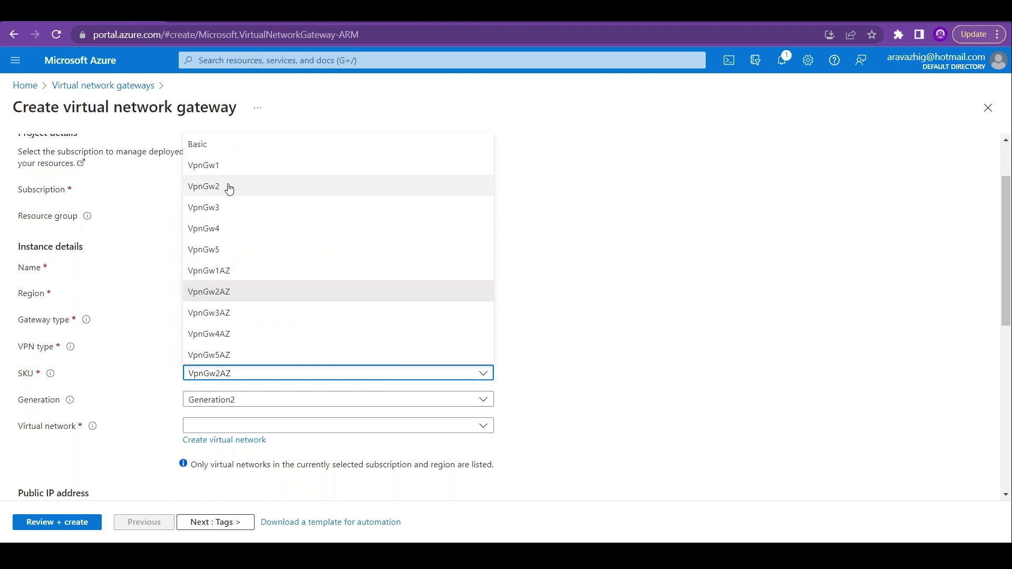
click(623, 350)
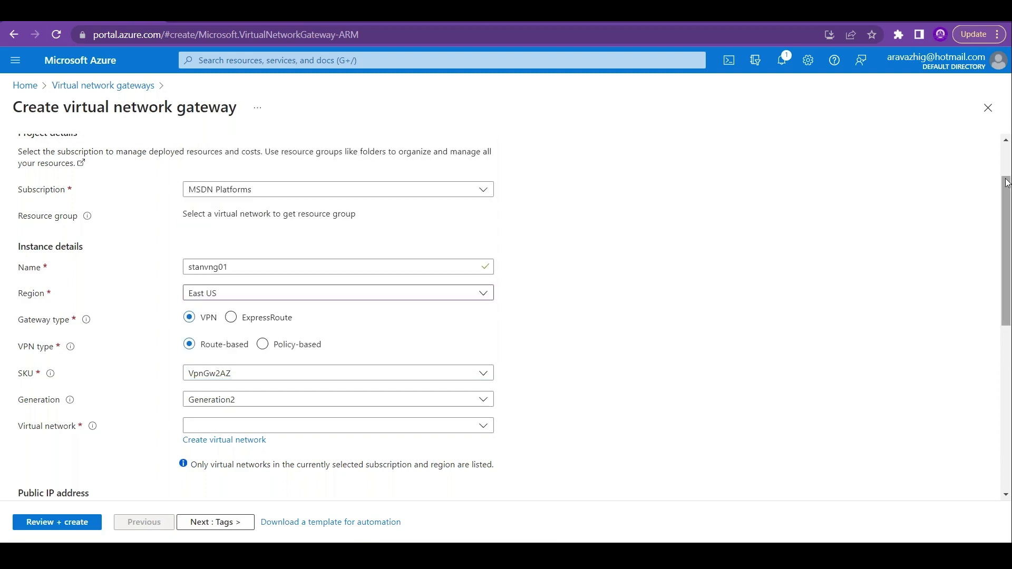
scroll(1007, 183, down, 3)
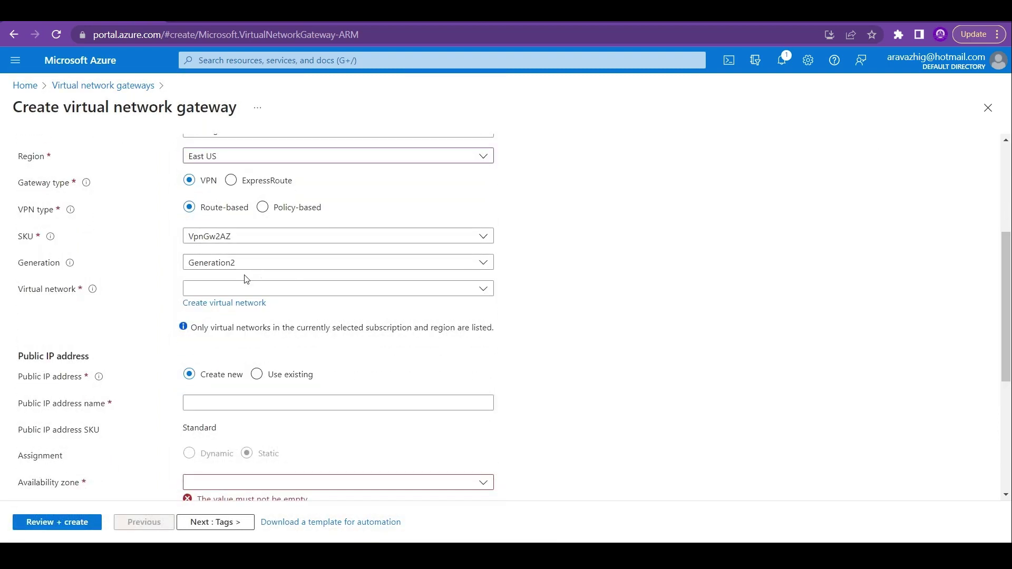
click(245, 265)
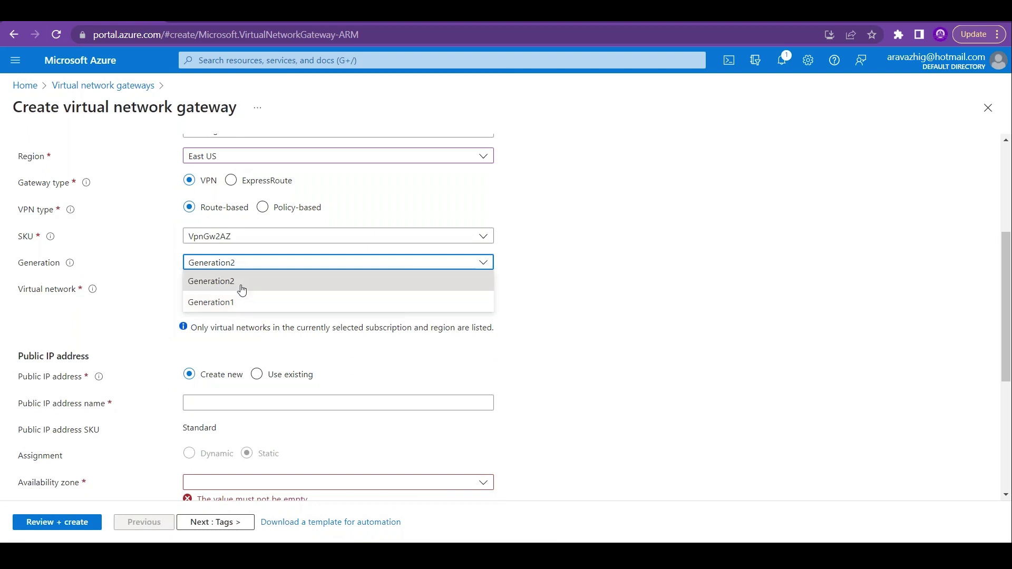
click(137, 266)
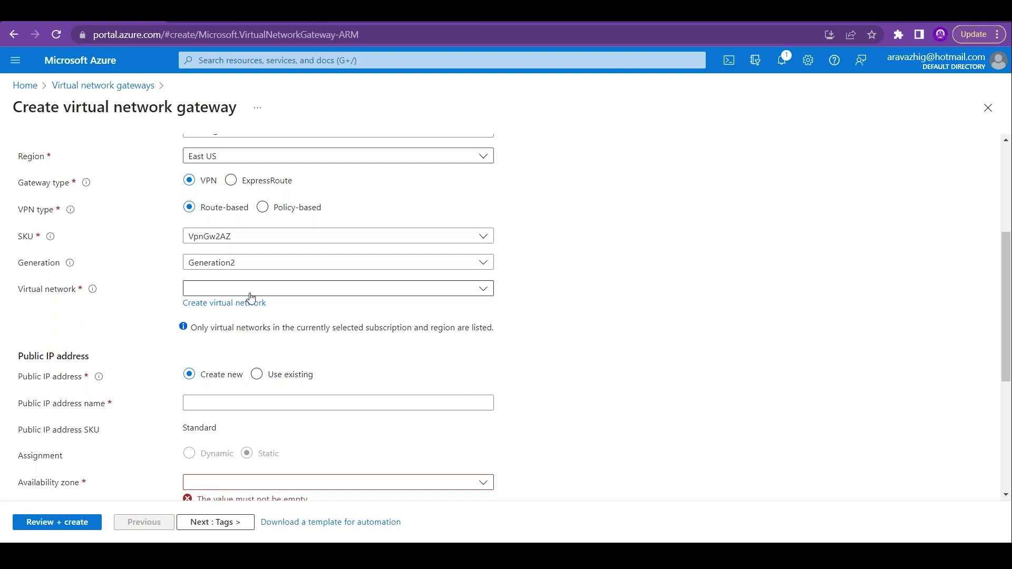
Create a new virtual network named STAN-EUS-VNET-01 in resource group RG-PRD-STAN-001 for the gateway
click(298, 290)
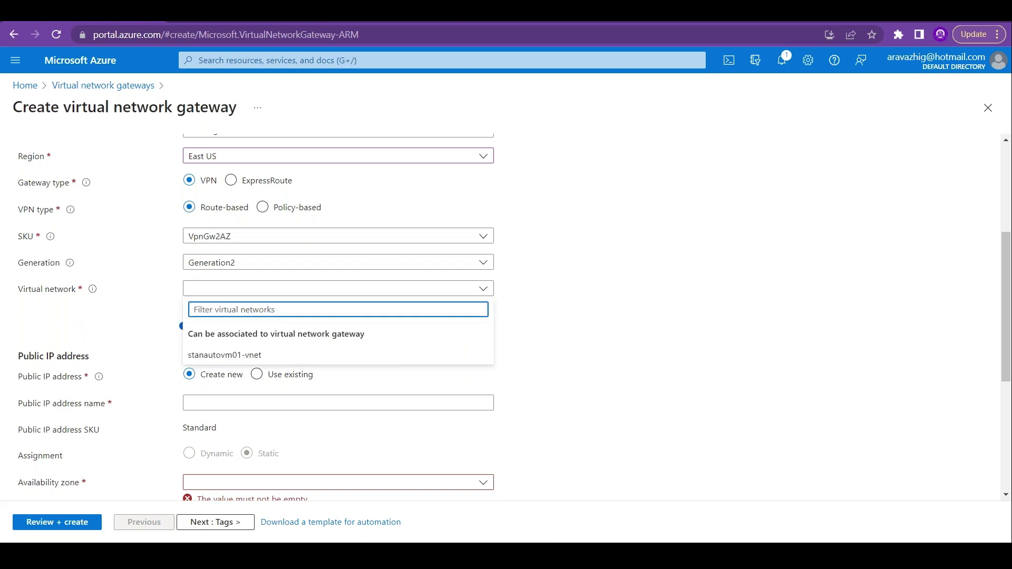
click(649, 358)
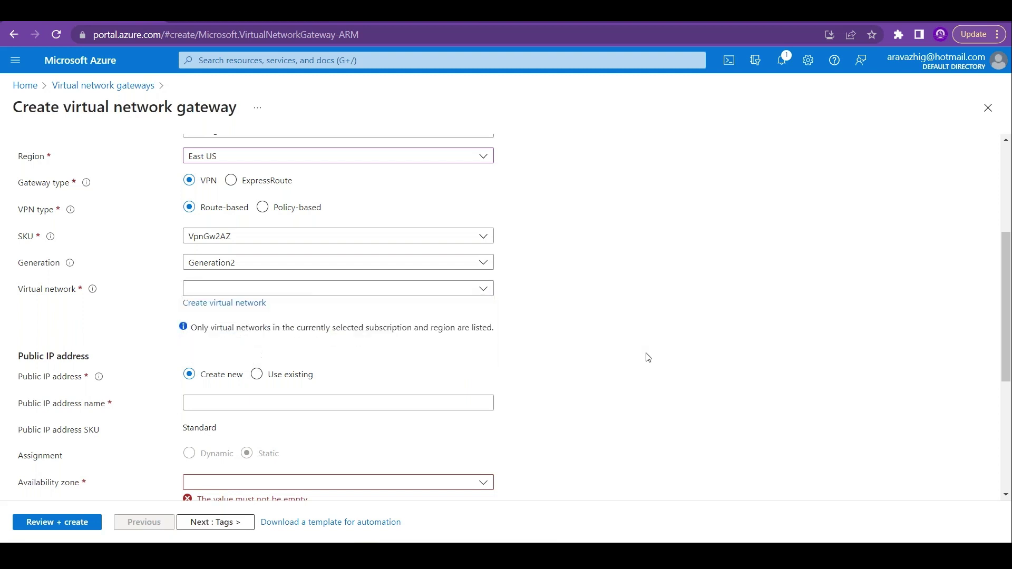
mouse_move(1007, 240)
mouse_down()
mouse_move(1007, 143)
mouse_move(1007, 229)
mouse_up()
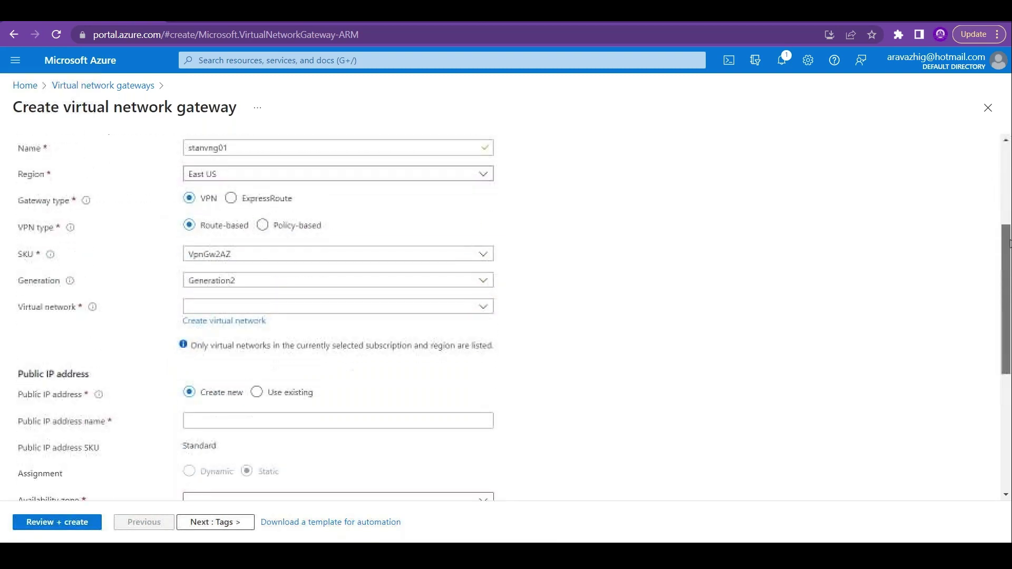
click(252, 321)
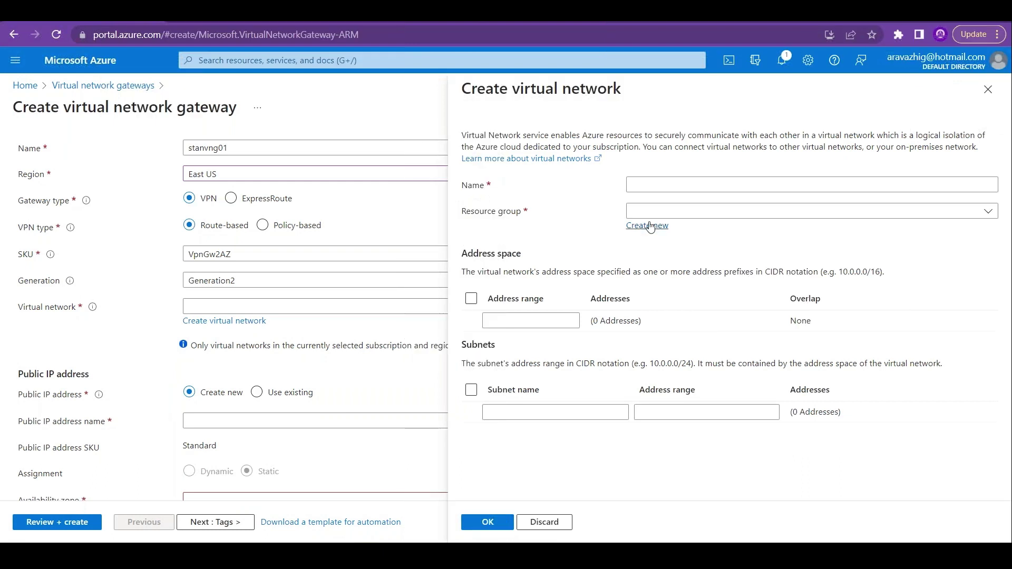
click(644, 182)
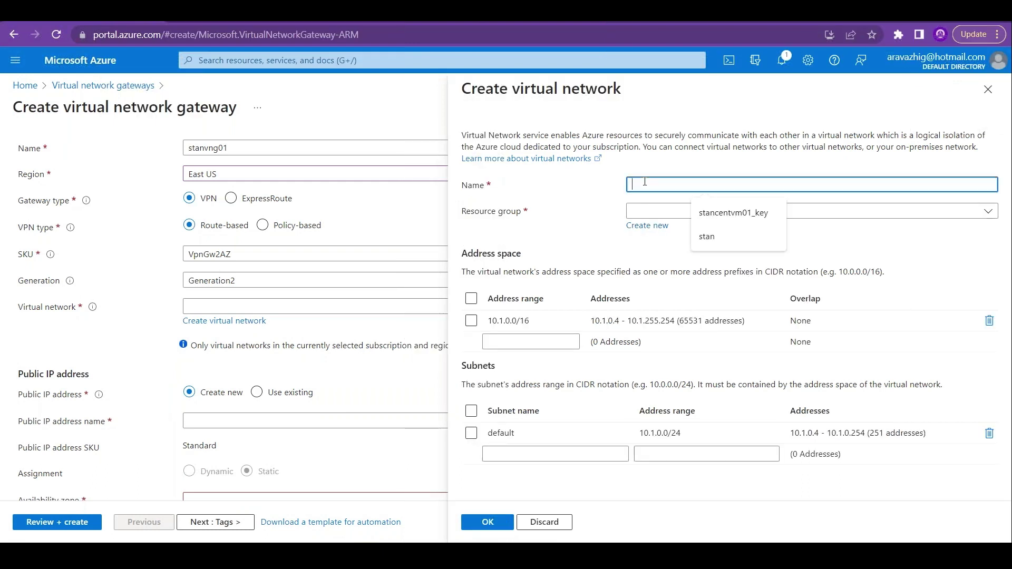
text(STAN-EUS-VNET-01)
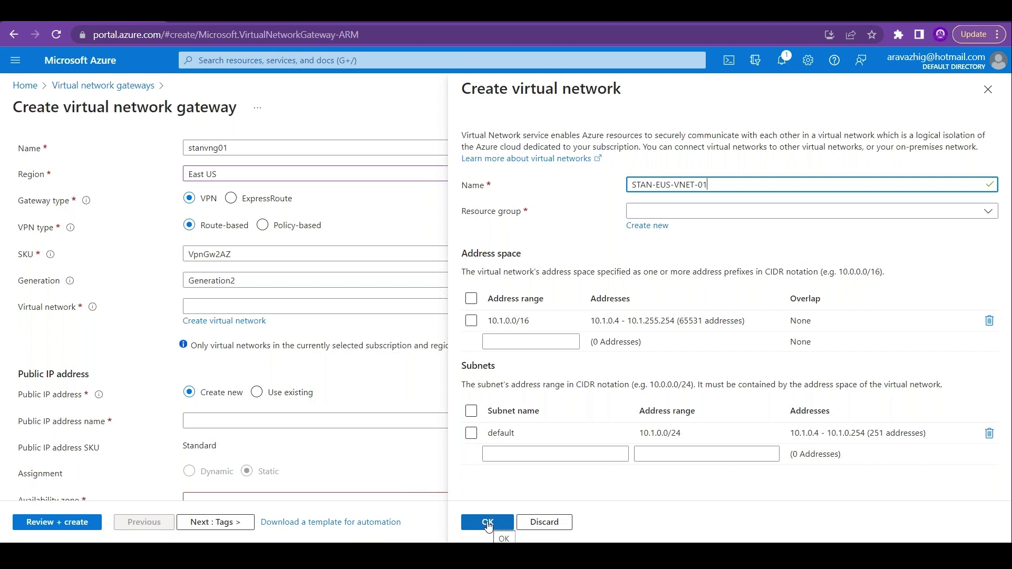
click(712, 211)
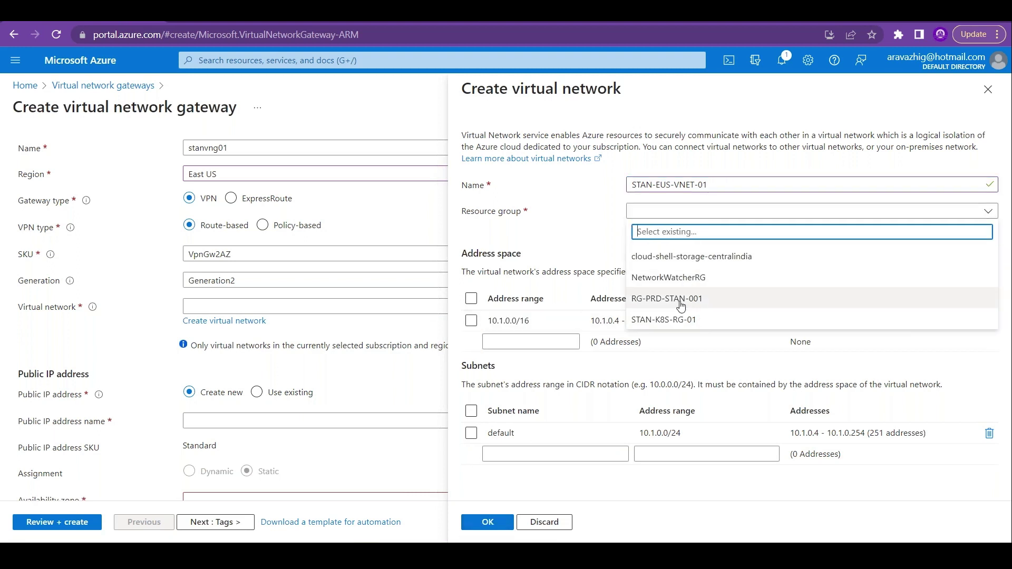
click(680, 299)
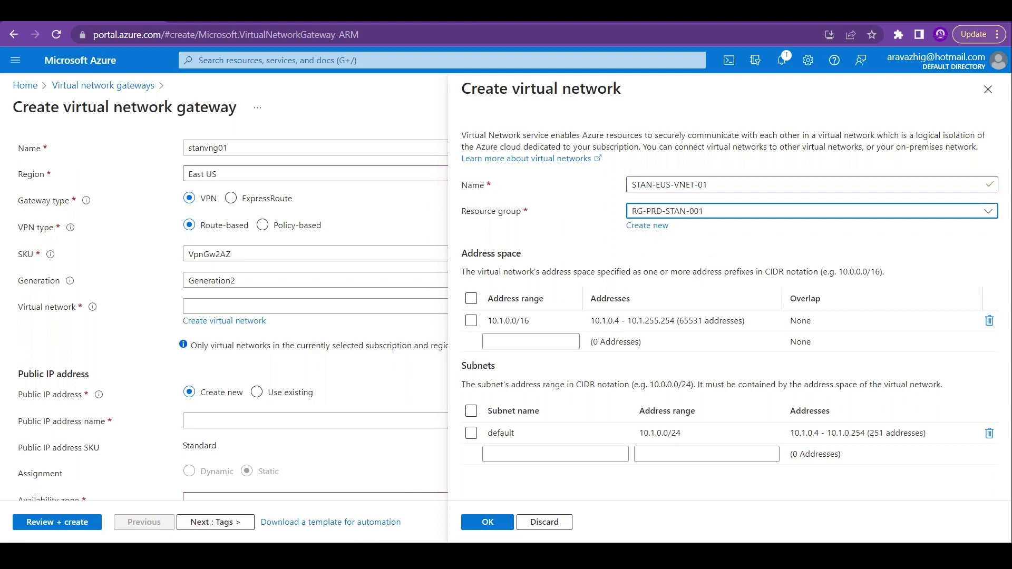
click(487, 523)
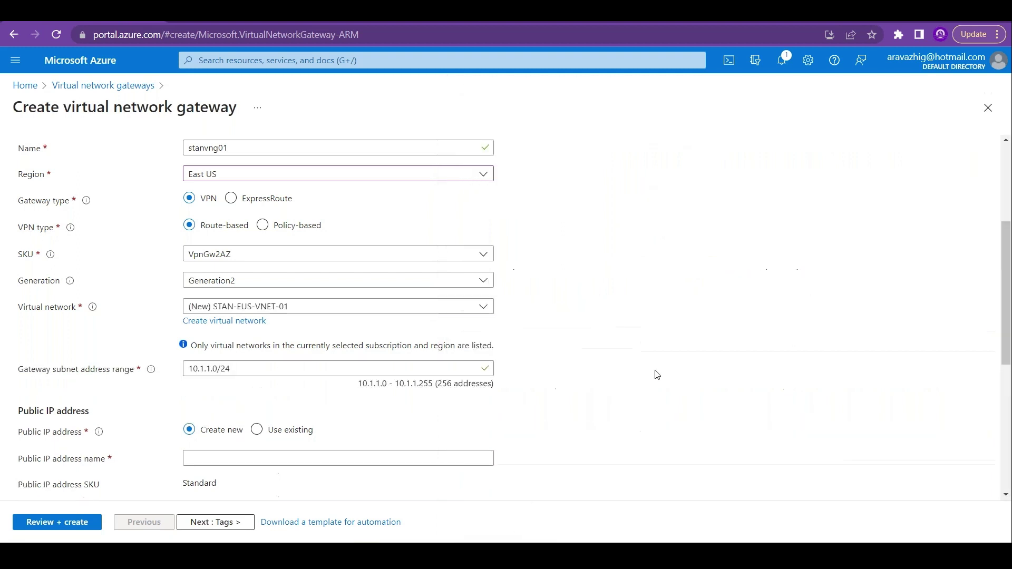
Review the gateway subnet address range field, then switch to the draw.io network diagram and examine the hub network's GatewaySubnet
drag(1008, 245, 1009, 285)
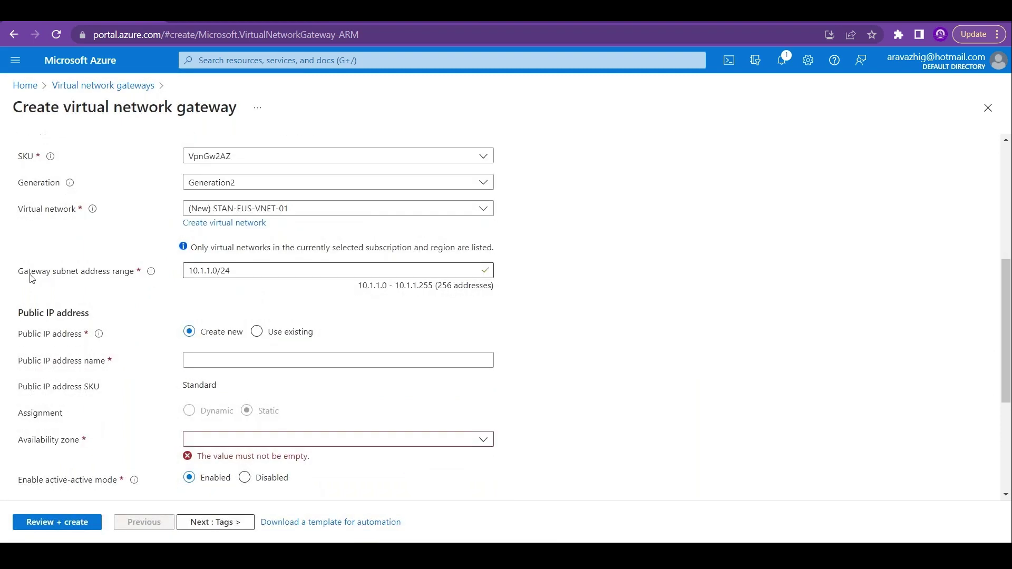
drag(20, 273, 137, 282)
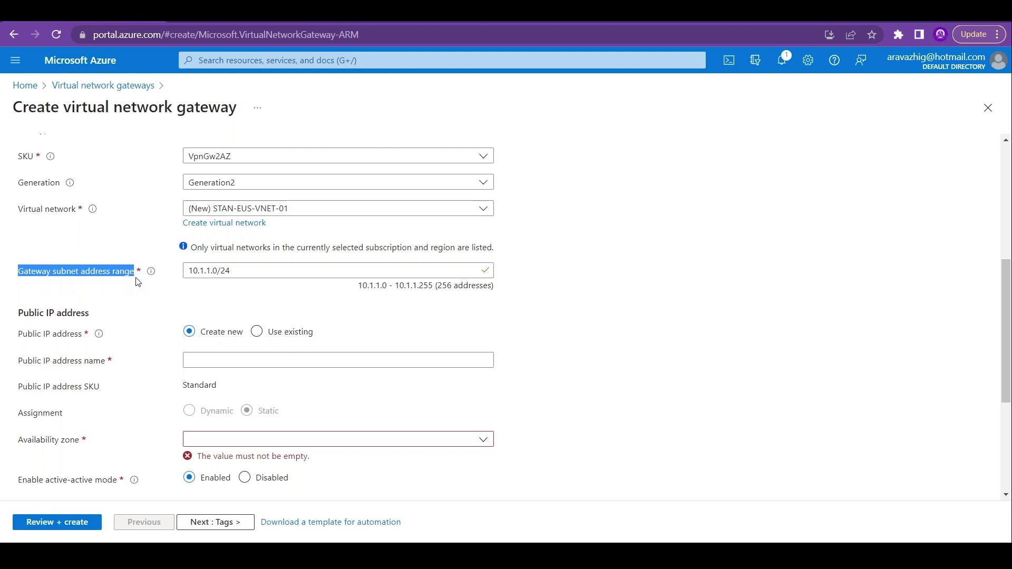
key(alt+Tab)
key(alt+Tab)
key(alt+Tab)
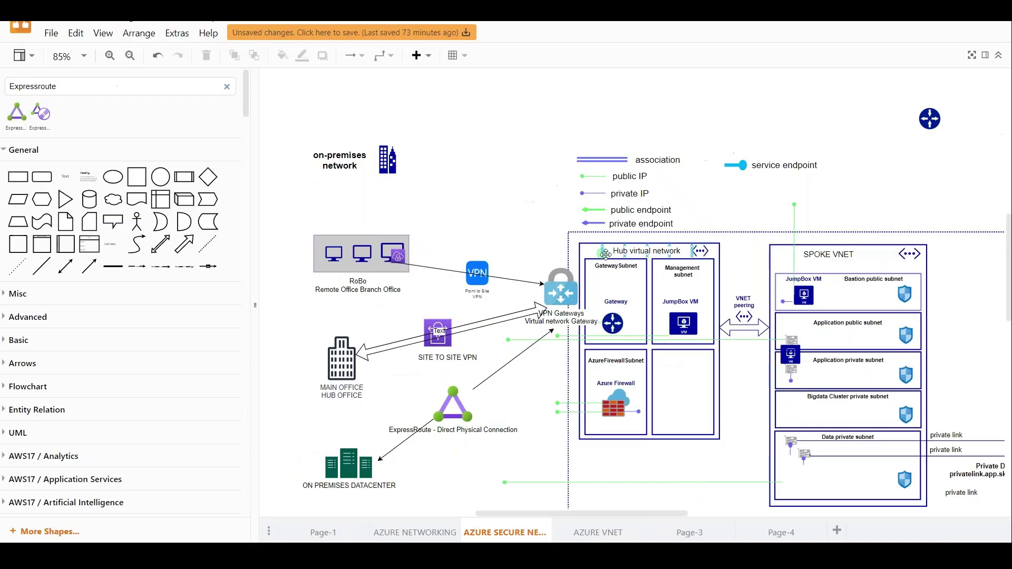
click(603, 289)
click(621, 323)
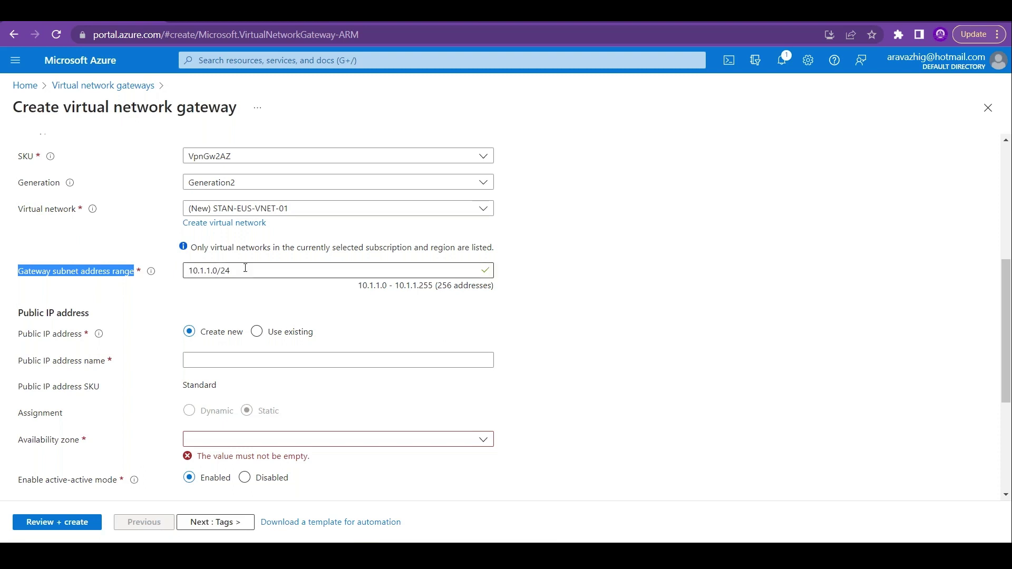
Check the portal's Public IP address section, then move the diagram's VPN gateway icon onto the edge of the GatewaySubnet box
drag(1008, 266, 1009, 296)
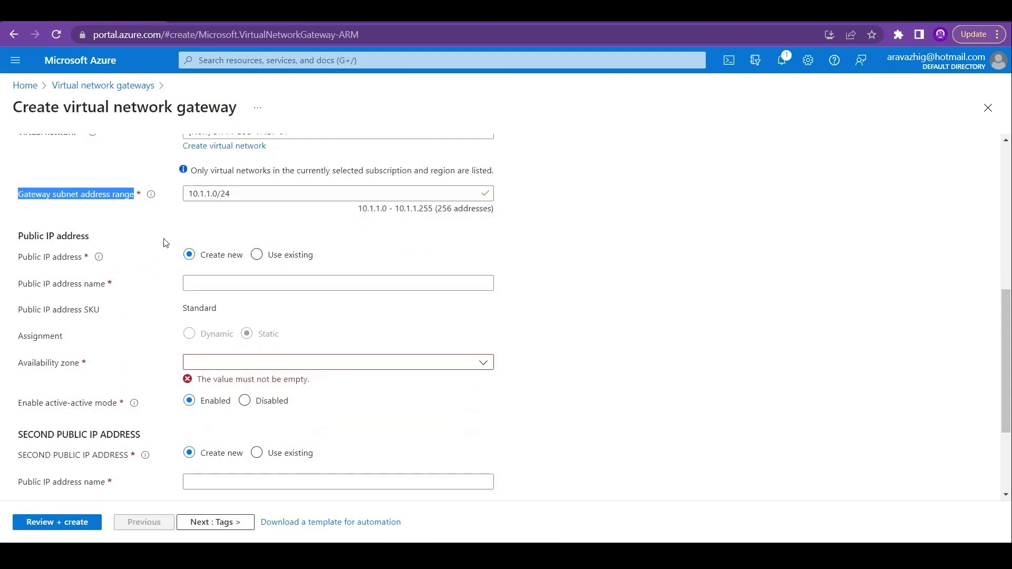
key(alt+Tab)
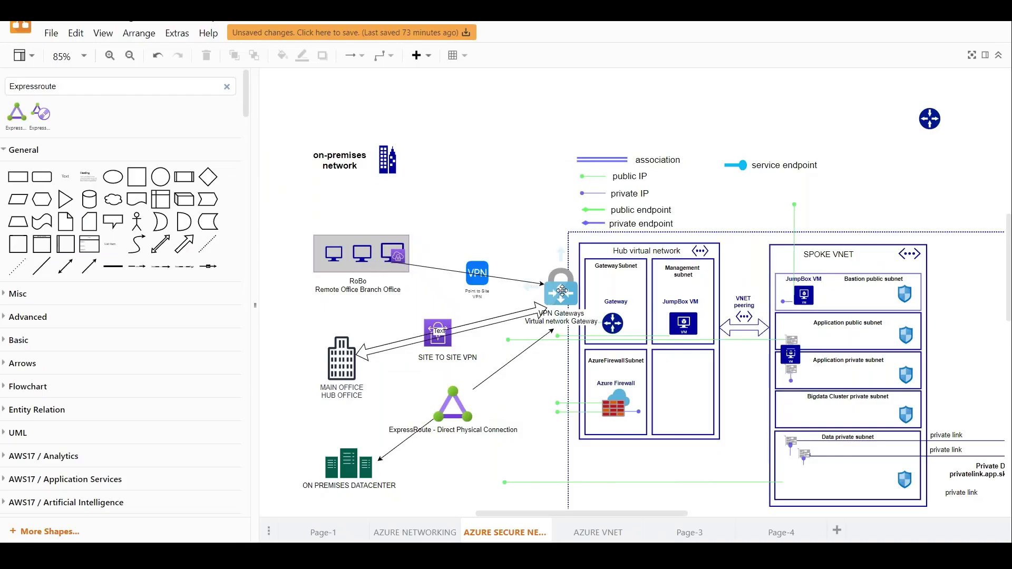
drag(560, 291, 586, 298)
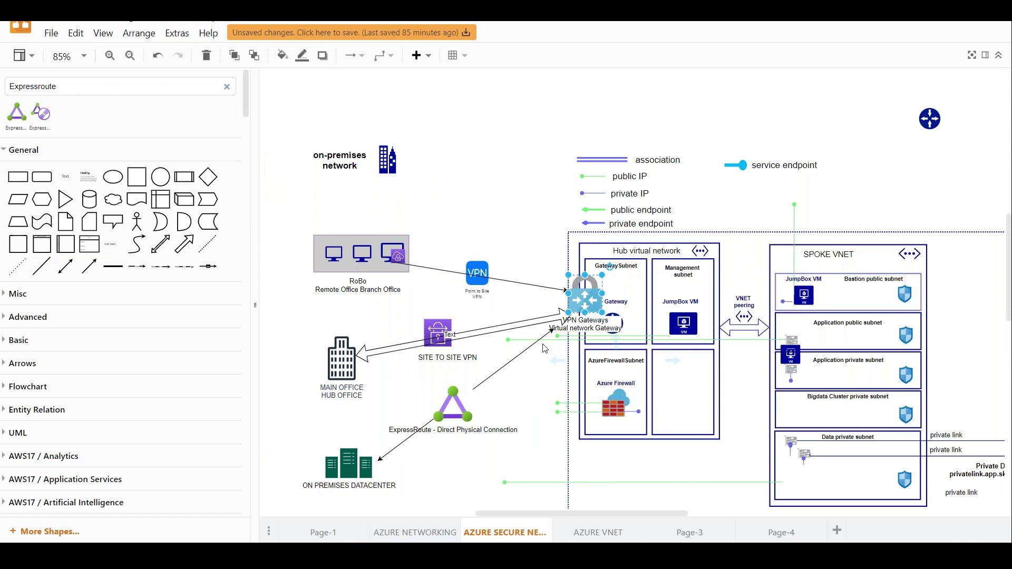
Replace the block arrow between the main office and the VPN gateway icon with a bidirectional connector
click(523, 323)
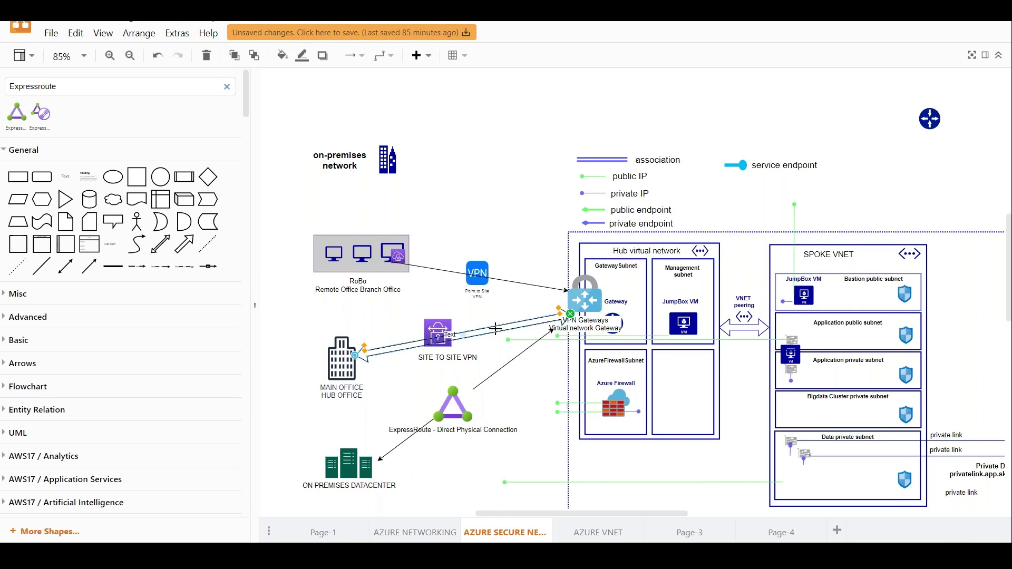
key(Delete)
mouse_move(67, 274)
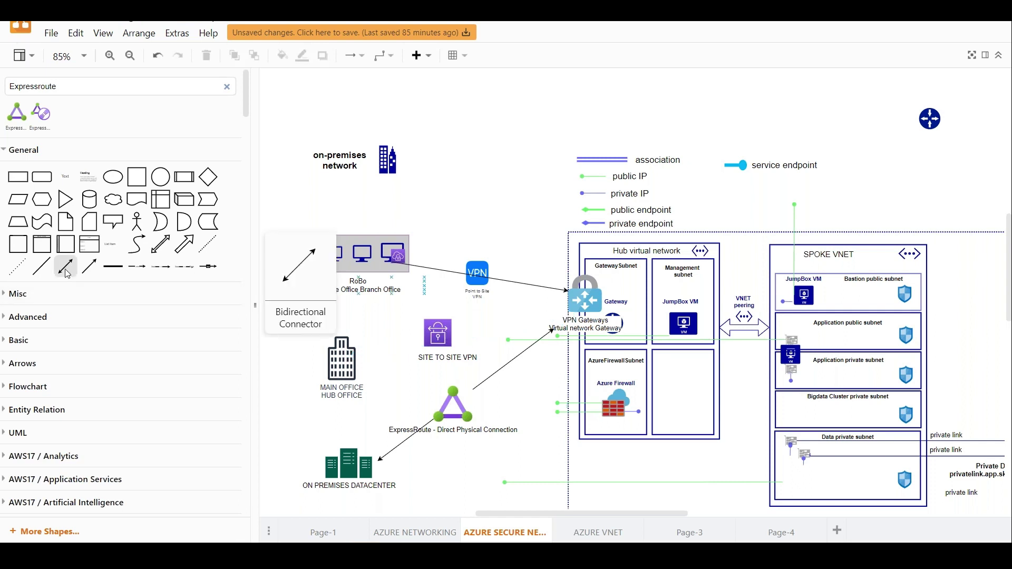
drag(67, 274, 568, 299)
drag(367, 358, 364, 360)
click(290, 334)
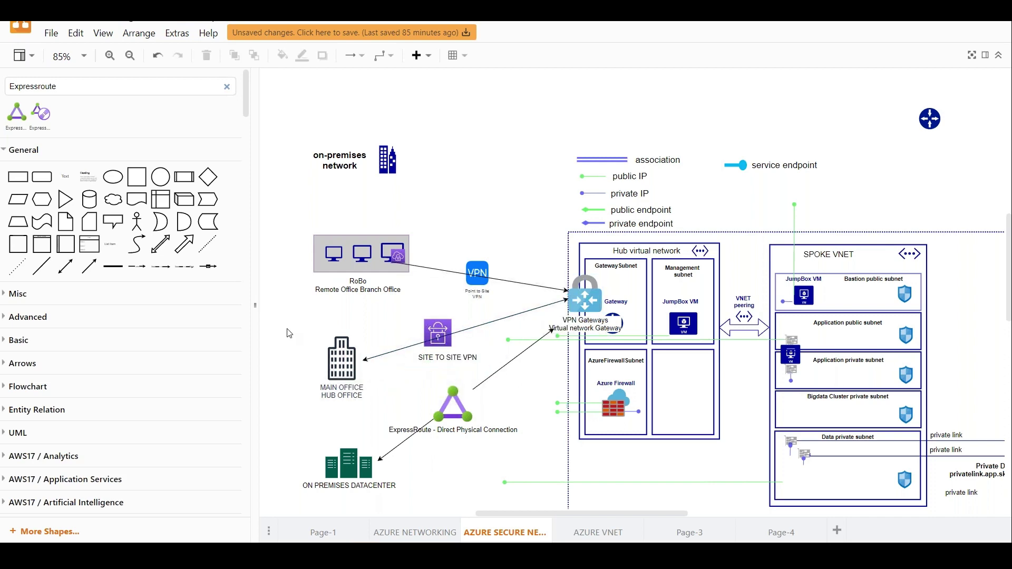
Switch to the Azure portal and name the gateway's new public IP address stanvnetgwpip01
key(alt+Tab)
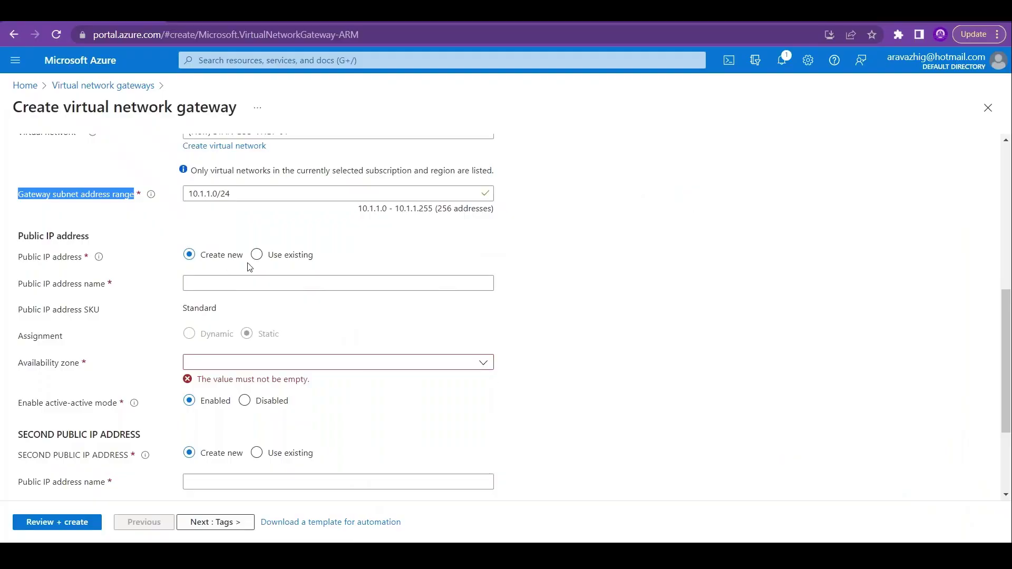
click(224, 283)
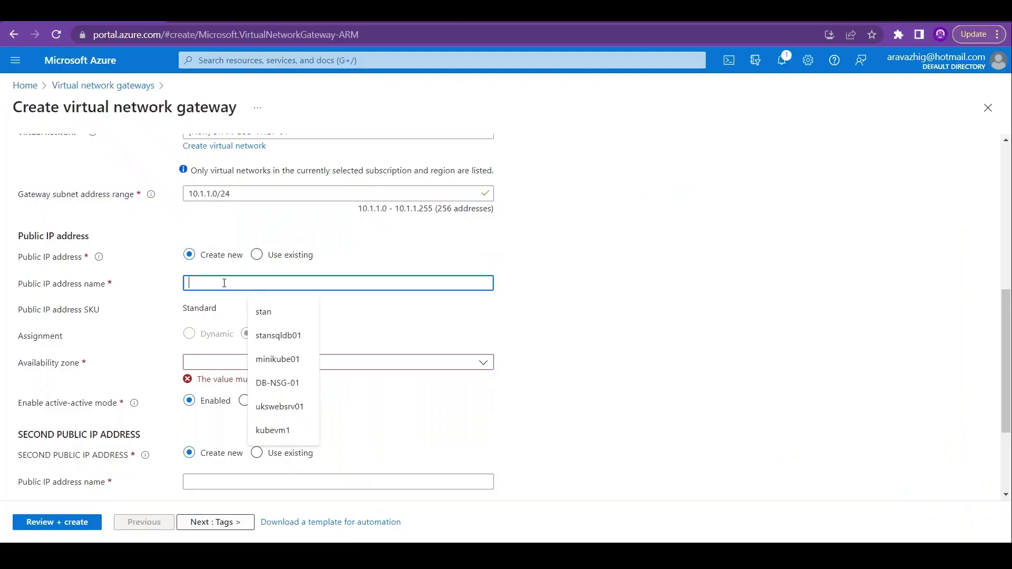
text(stanv)
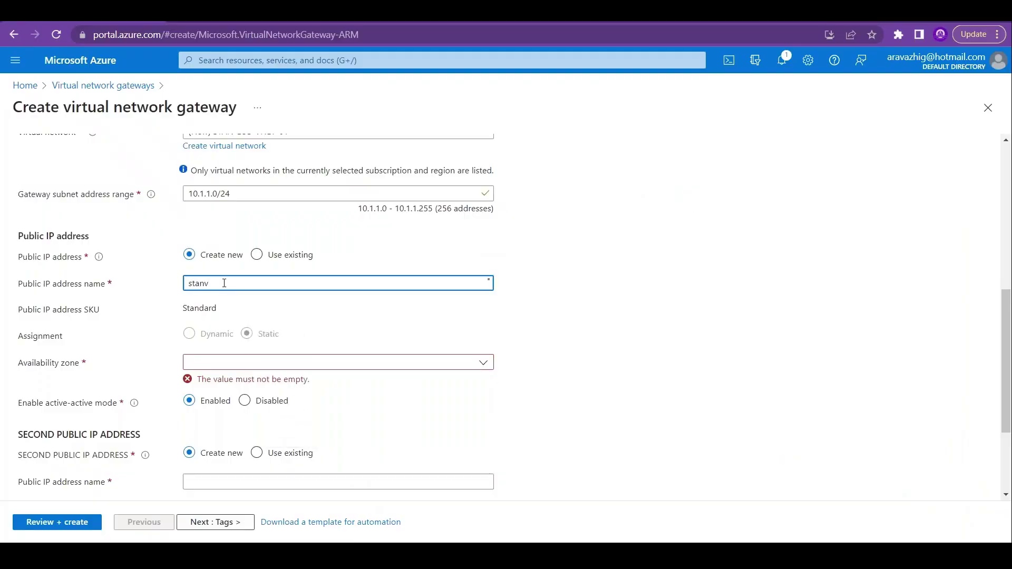
text(netgwpip01)
click(801, 134)
click(274, 283)
scroll(657, 279, down, 1)
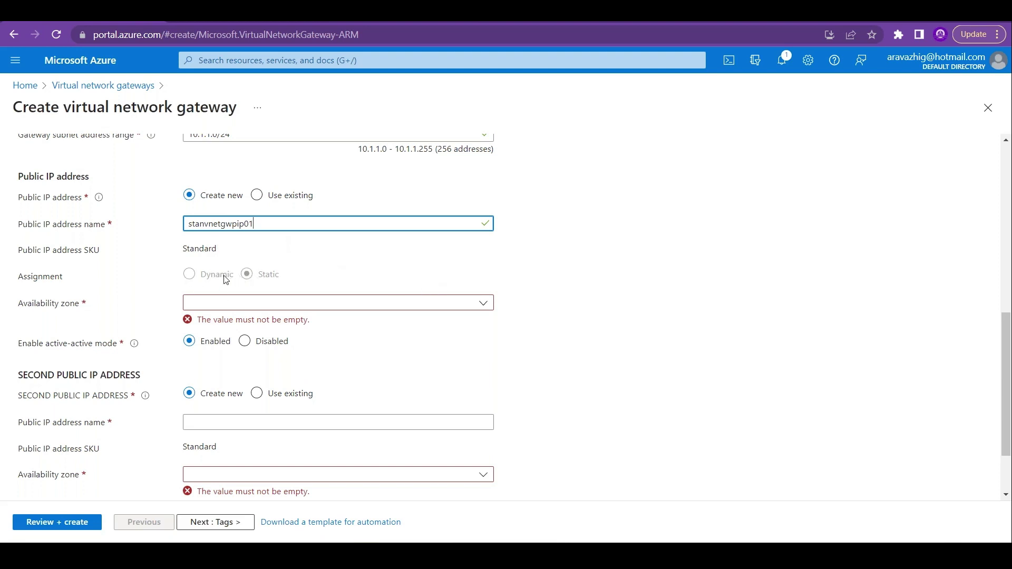
Review the gateway settings and set the first public IP address's availability zone to 2
scroll(1007, 348, up, 4)
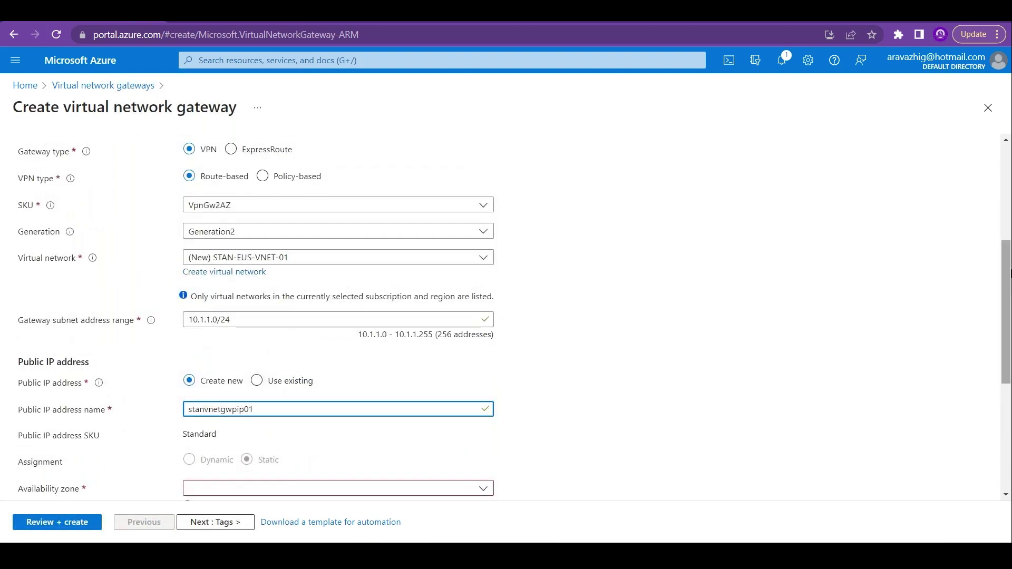
scroll(1007, 317, down, 2)
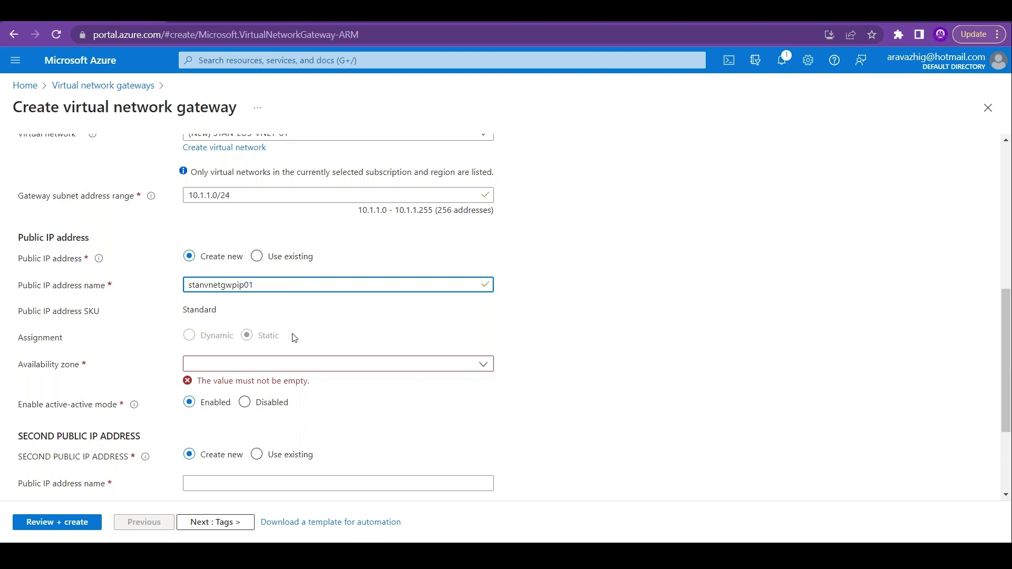
click(299, 368)
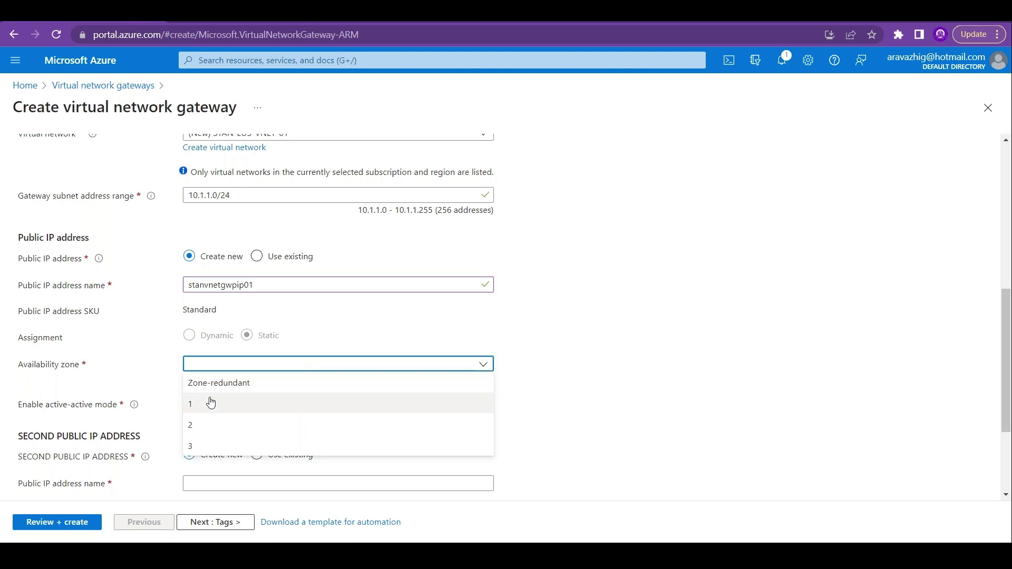
click(209, 432)
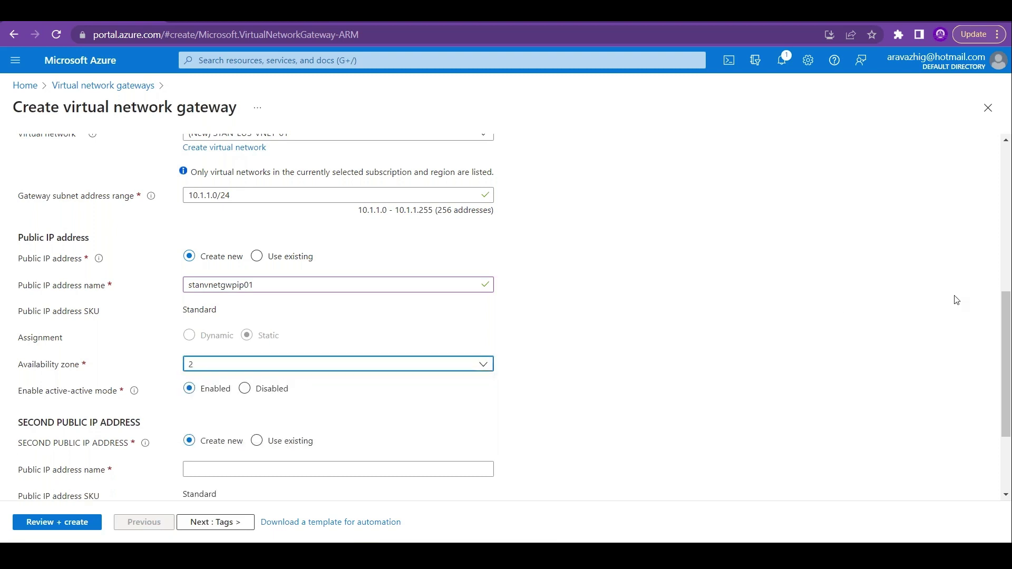
Change the first public IP address's availability zone to Zone-redundant
drag(1002, 319, 1011, 377)
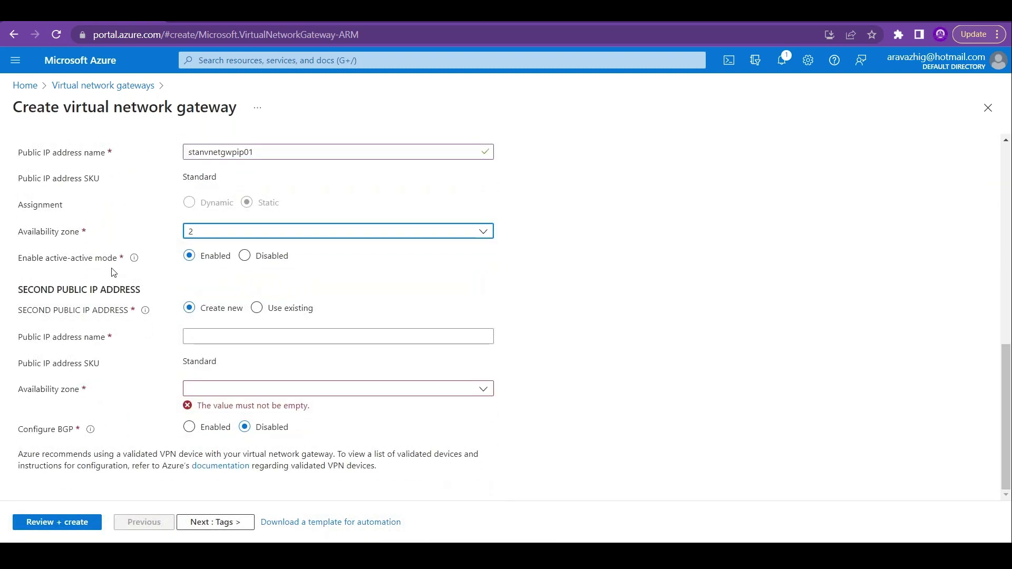
drag(1011, 391, 1011, 394)
click(237, 233)
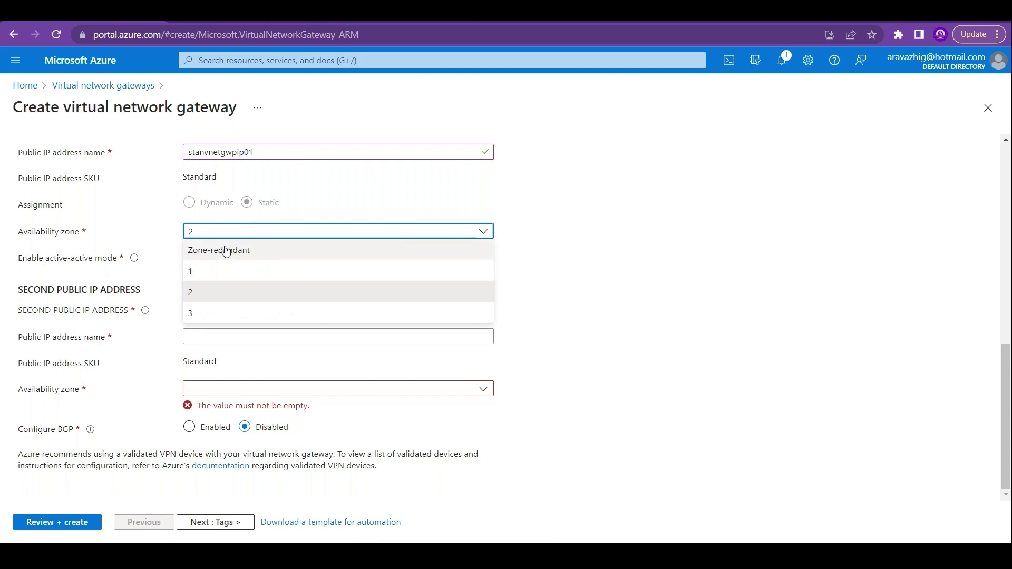
click(224, 252)
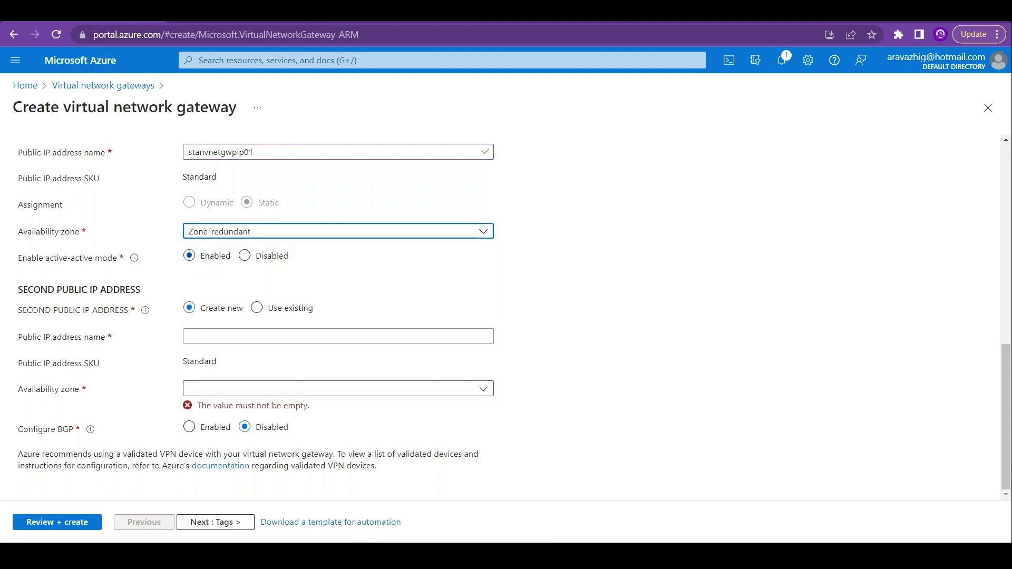
Name the second public IP address stanvnetgwpip2 and set its availability zone to Zone-redundant
click(275, 340)
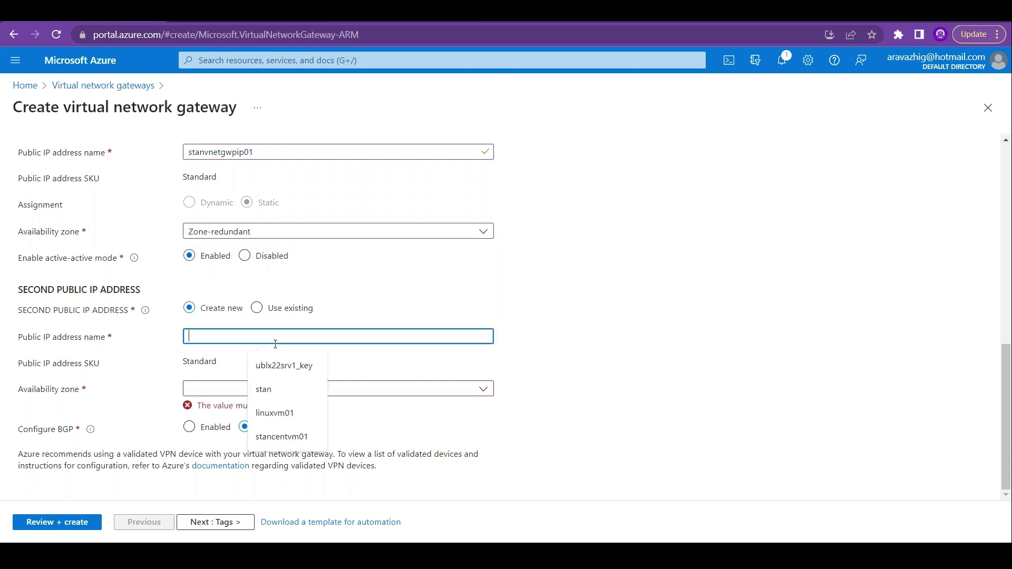
text(st)
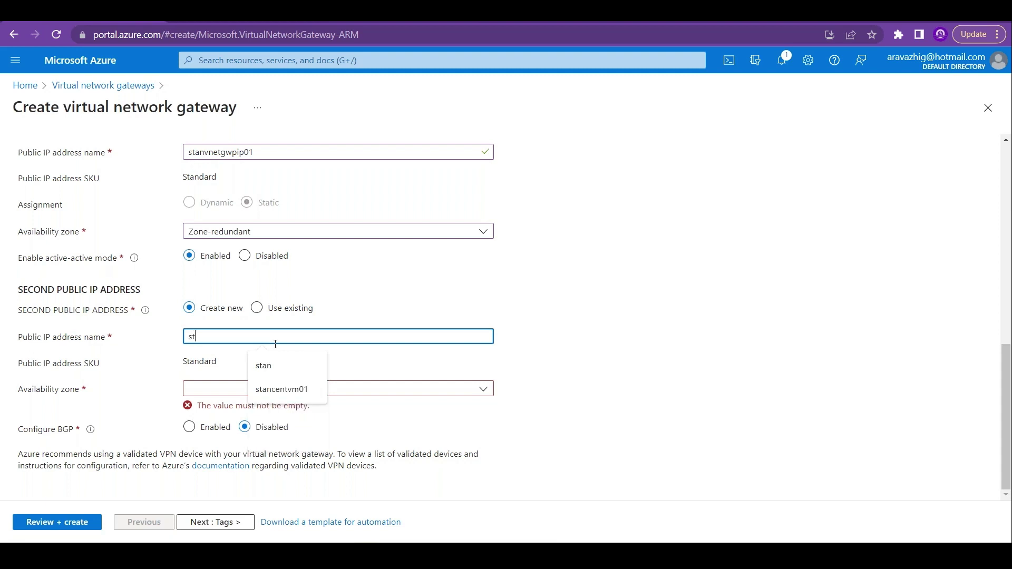
text(anvnetgwpip2)
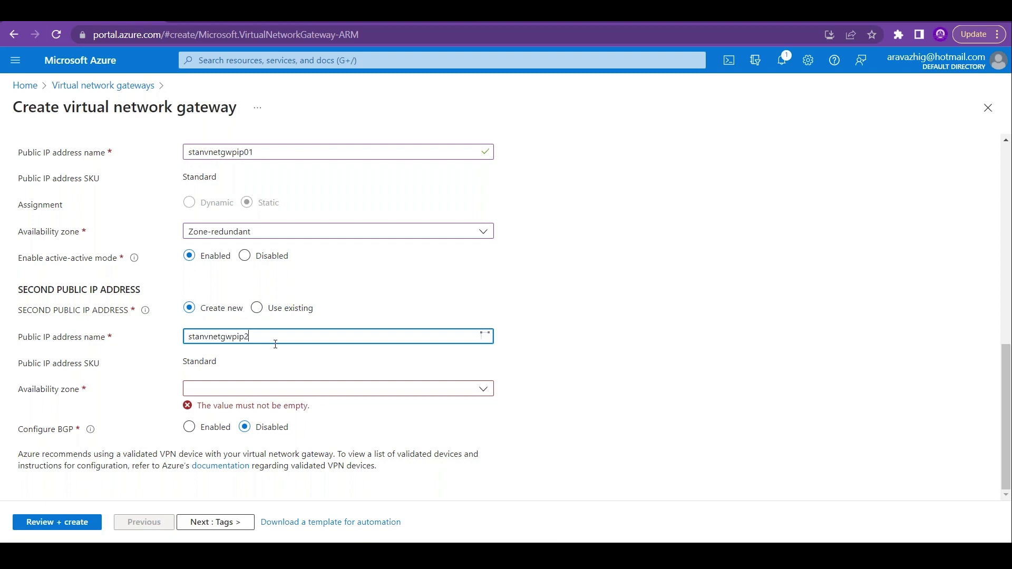
click(338, 389)
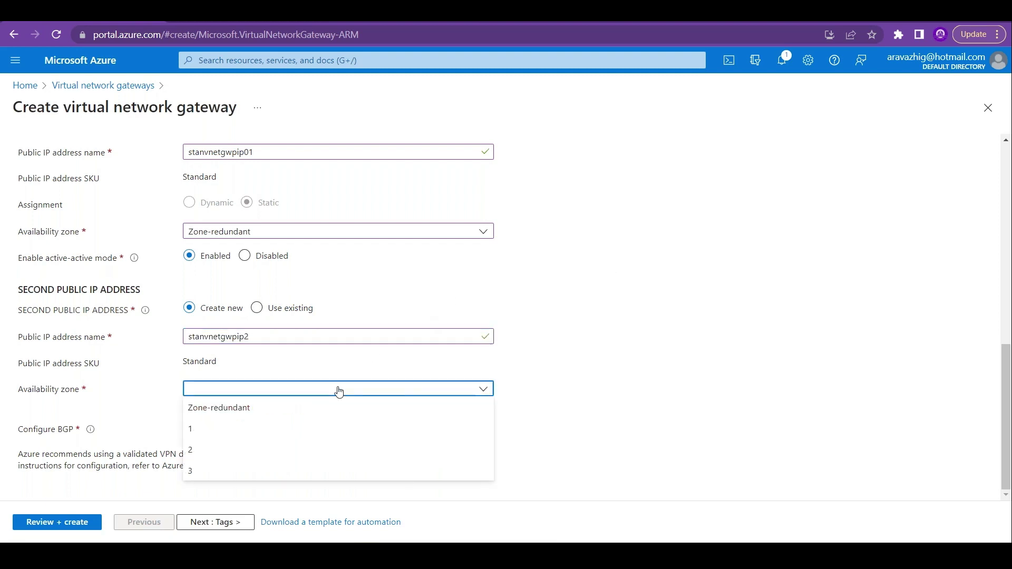
click(249, 406)
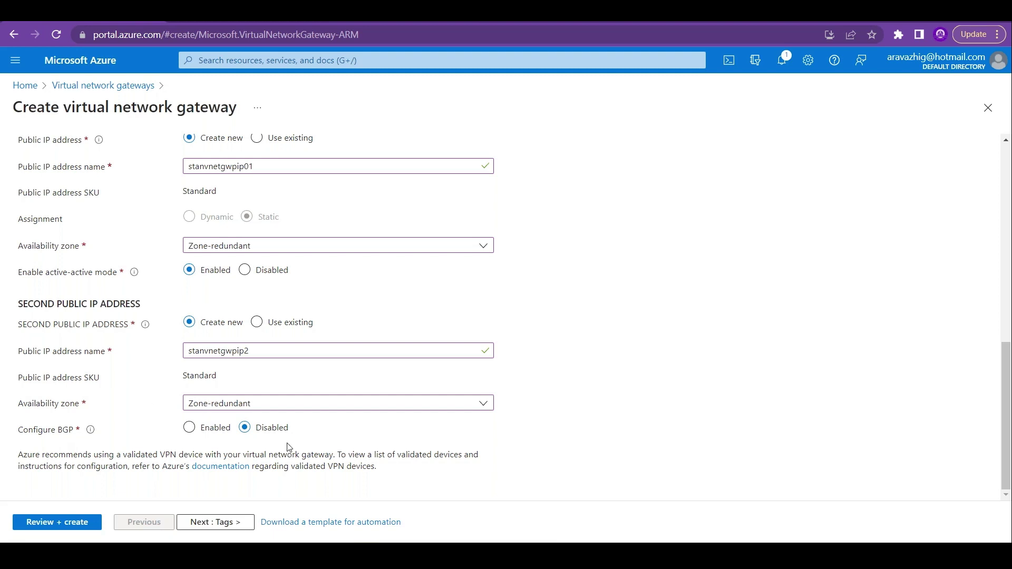
Review and create the virtual network gateway, then view its deployment progress
mouse_move(1008, 385)
mouse_down()
mouse_move(1009, 170)
mouse_move(1009, 368)
mouse_up()
click(81, 528)
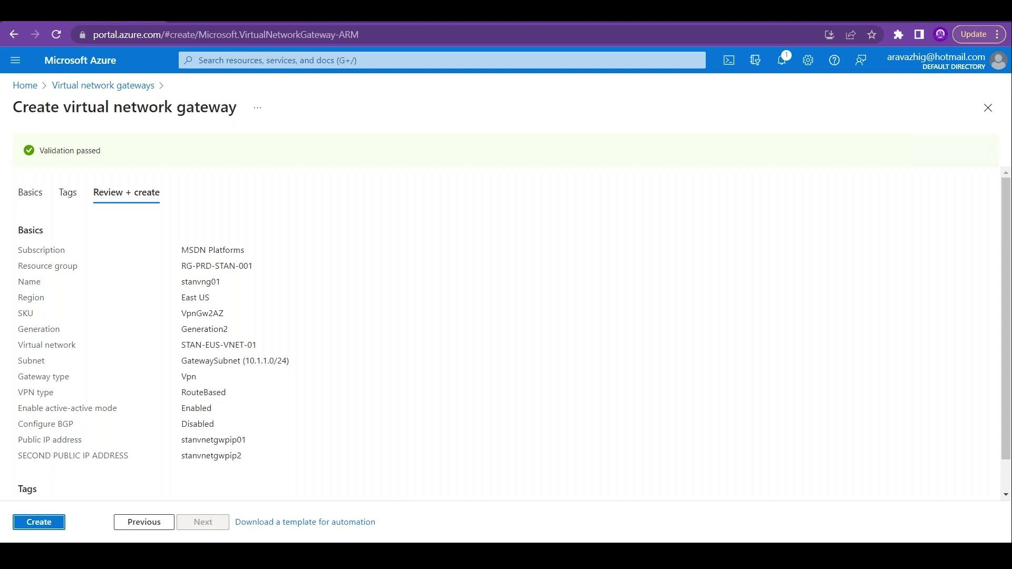
click(42, 524)
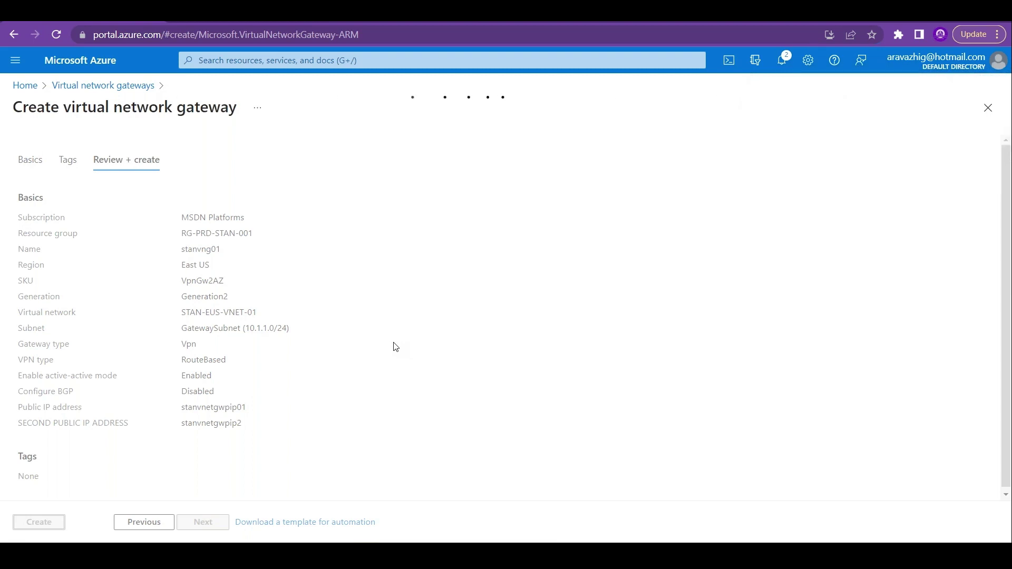
key(alt+Tab)
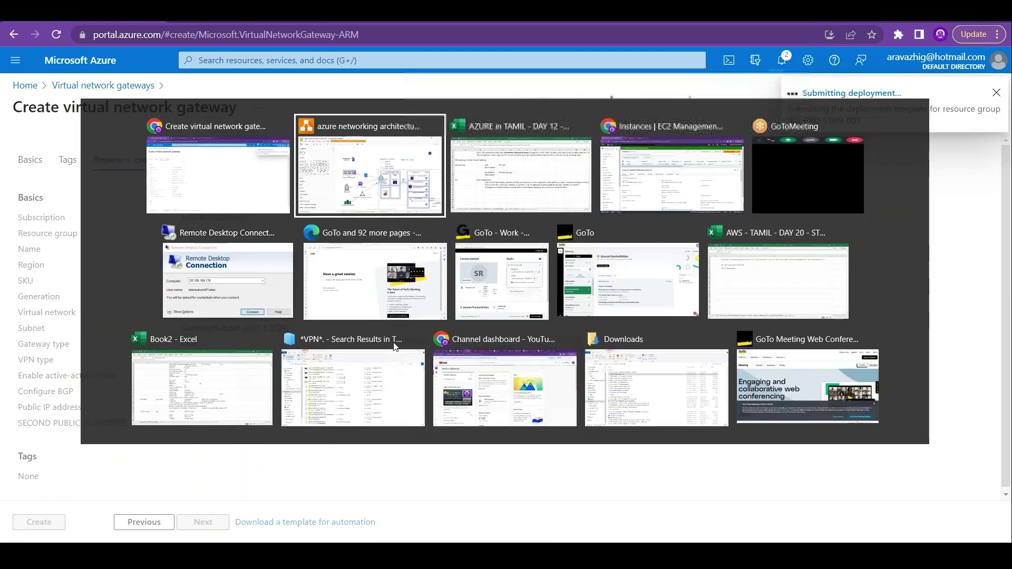
key(alt+shift+Tab)
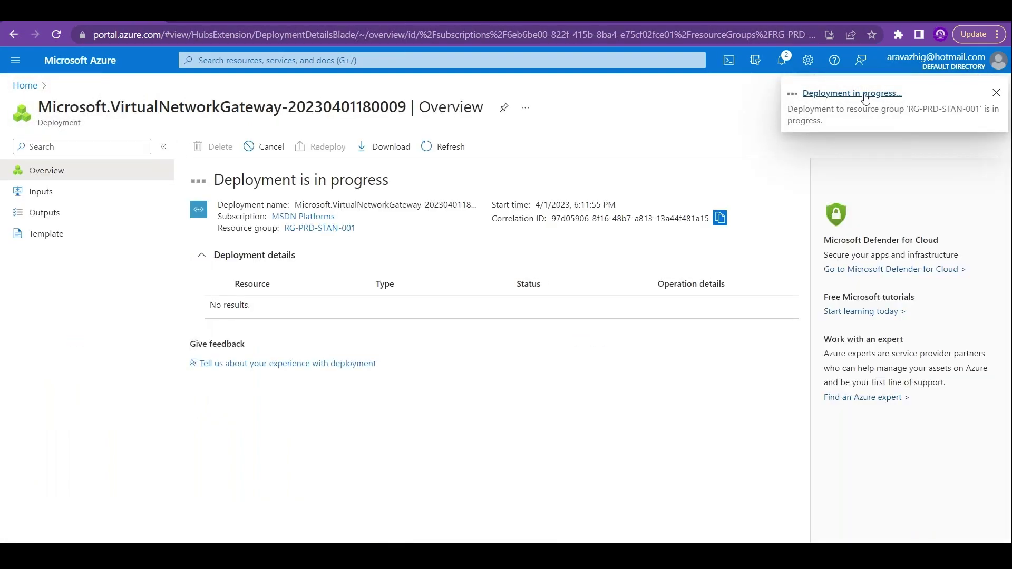
click(865, 93)
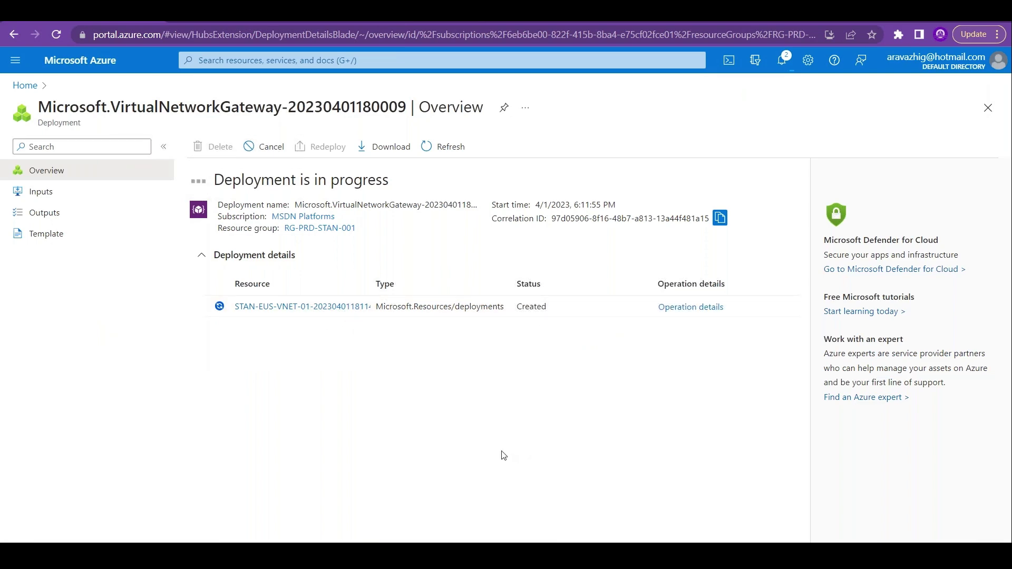
Go back to the portal home, open the list of virtual networks and refresh it
key(alt+Tab)
key(alt+Tab)
key(Escape)
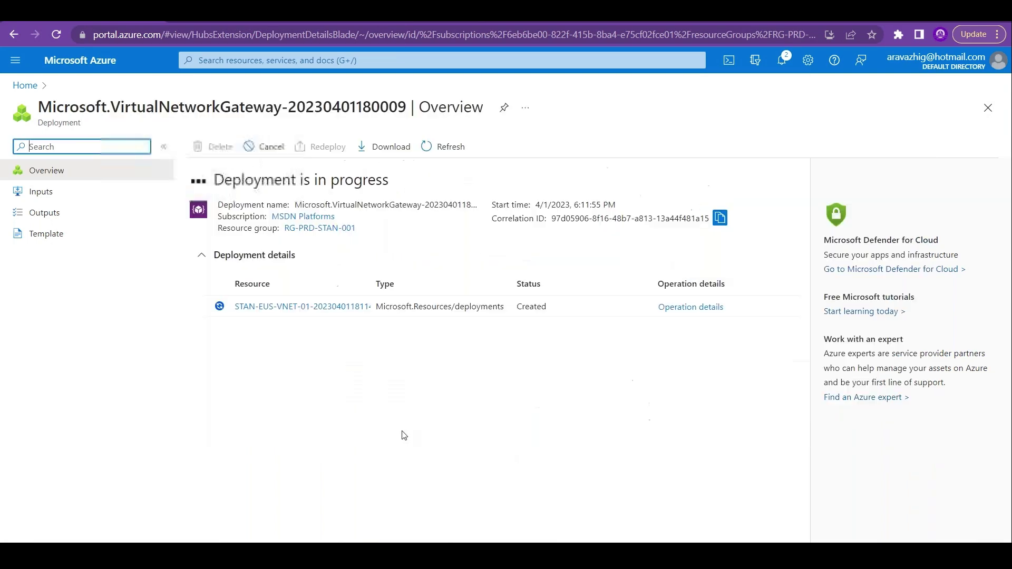
click(25, 86)
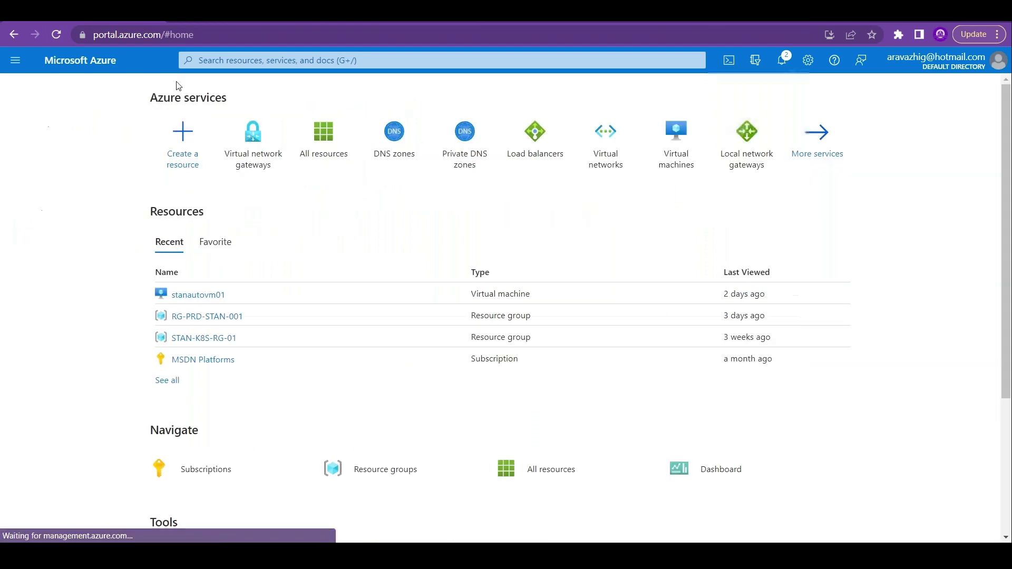
click(607, 151)
click(197, 149)
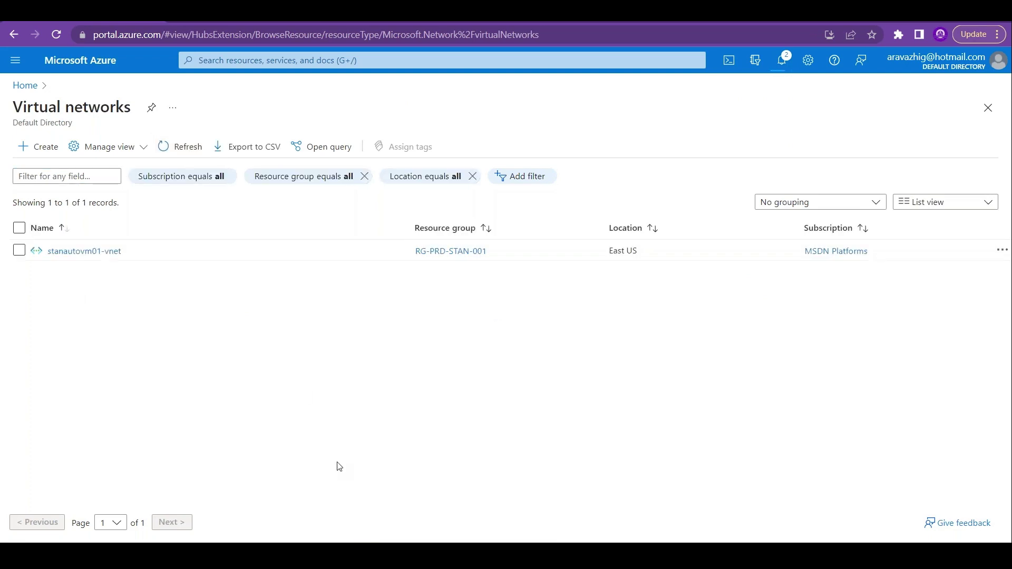
Switch to the Excel notes and enter the label GatewaySUbnet in cell A17 of the VPG sheet
key(alt+Tab)
key(alt+Tab)
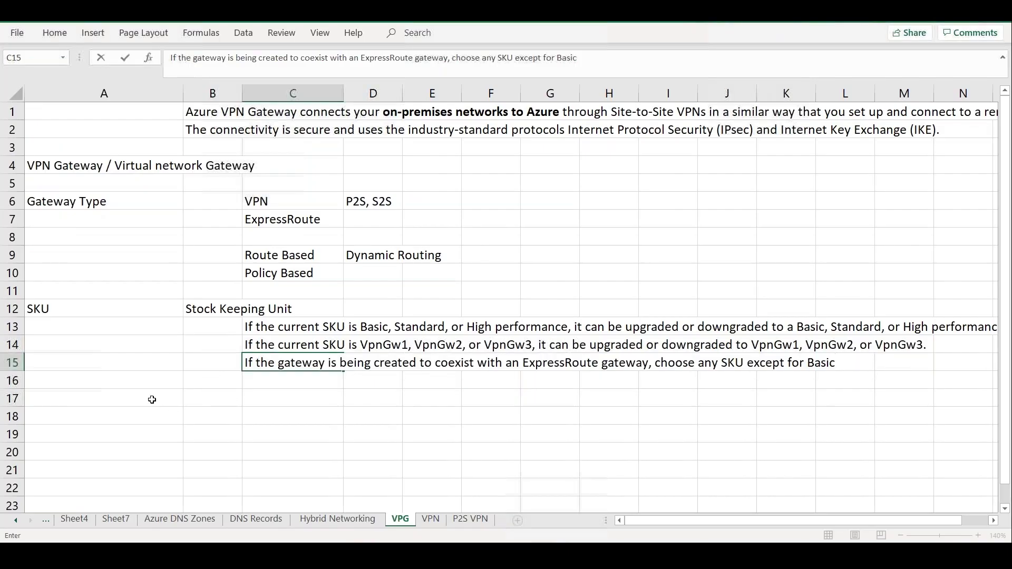
click(146, 392)
text(Gatew)
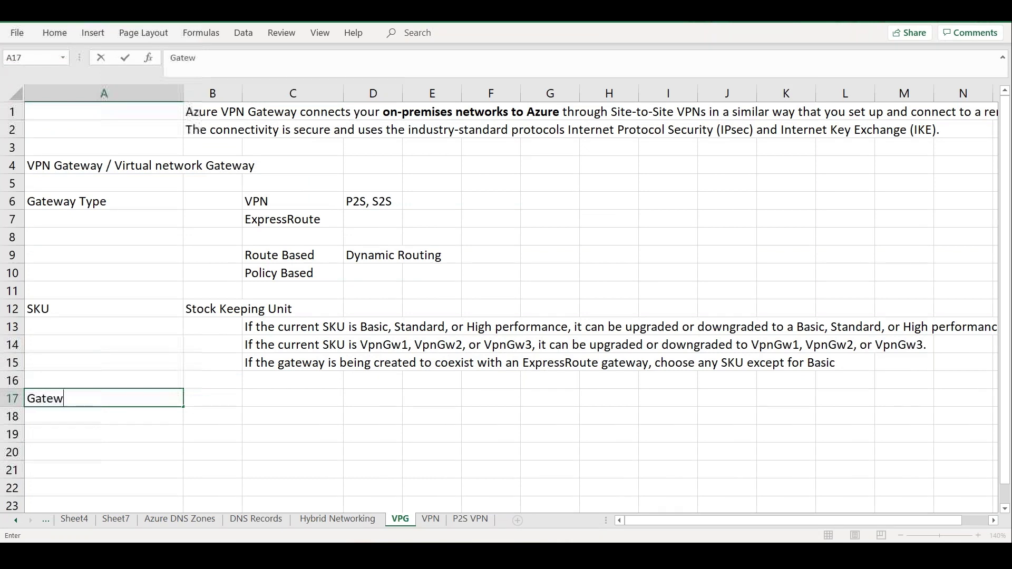
text(aySUbnet)
key(Tab)
Enter "Dedicated for Gateway devices - VPN gateway devices" in cell C17
click(293, 398)
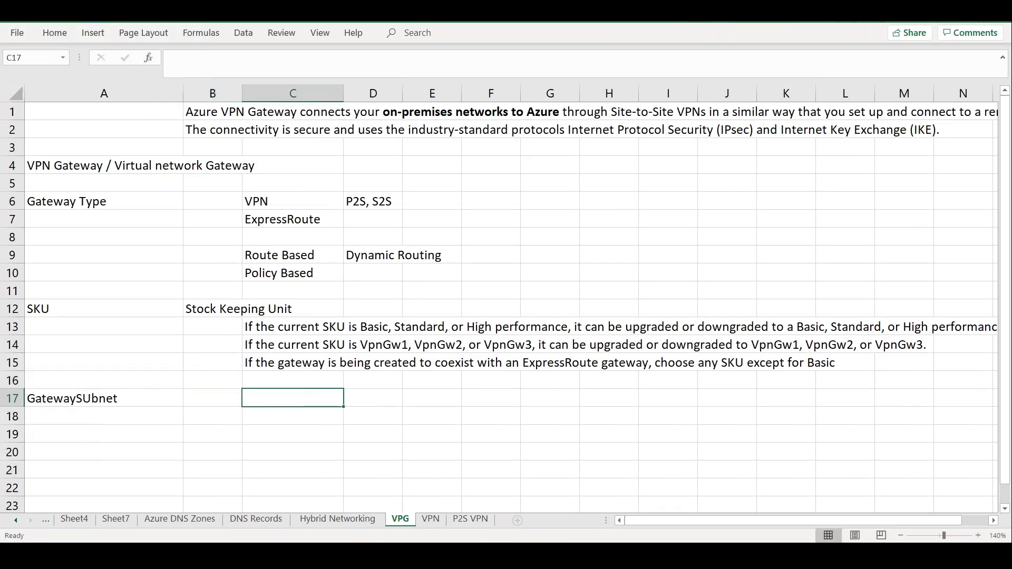
text(Dedica)
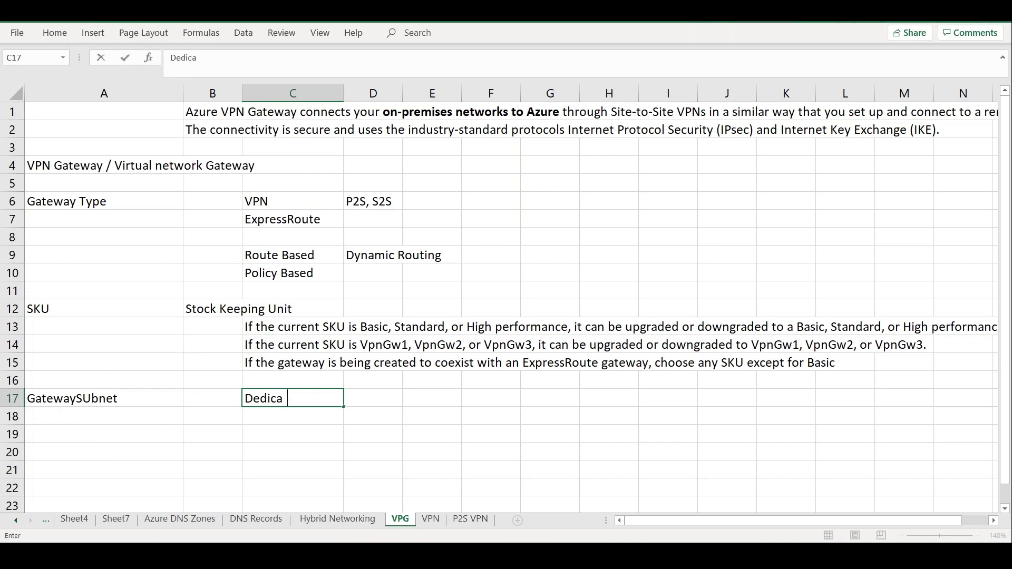
text(ted for Gateway )
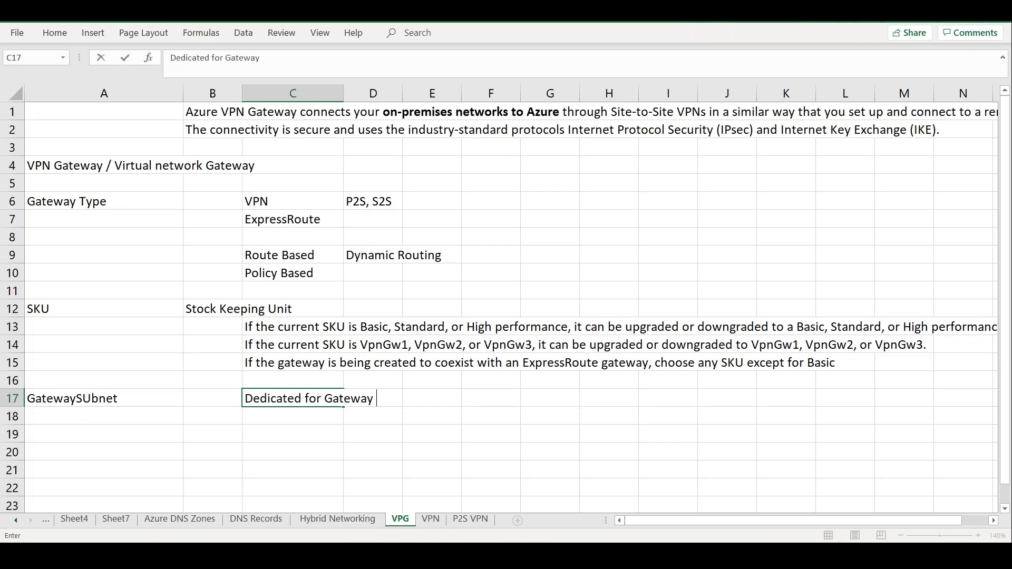
text(devices - Vr)
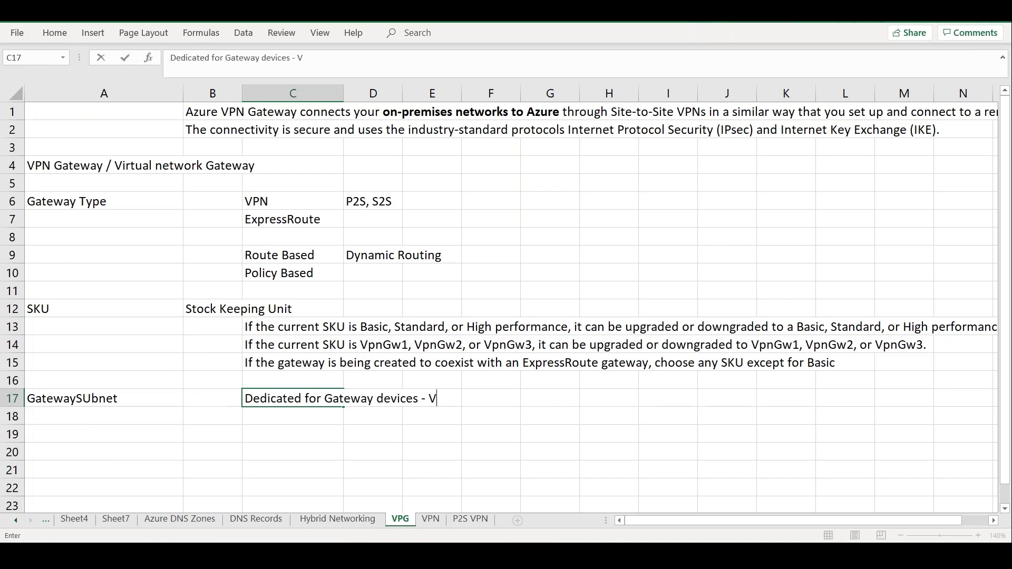
key(BackSpace)
text(PN gateway devices)
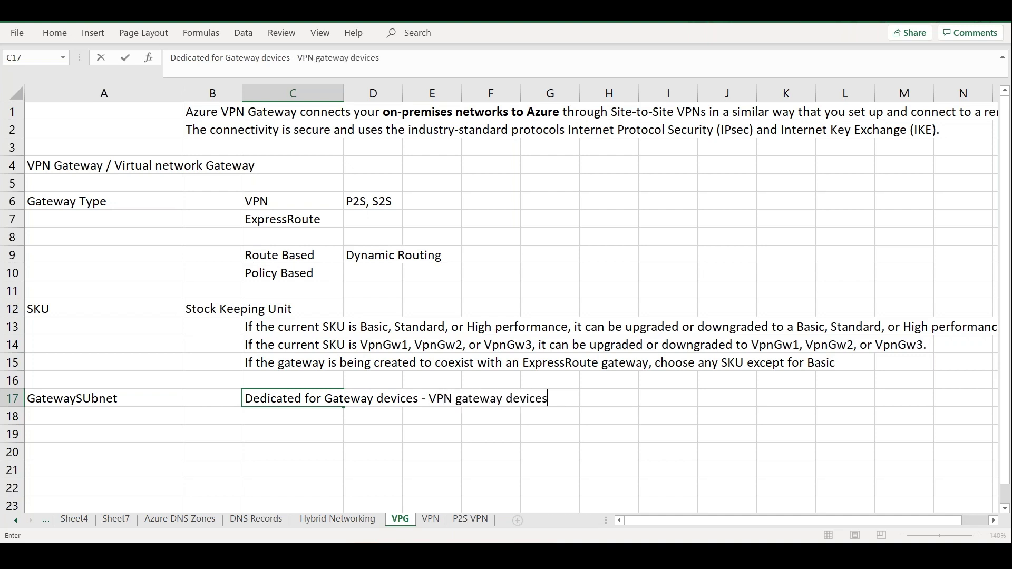
key(Return)
Enter "No workloads should be hosted in this subnet" in cell C18
text(No workloa)
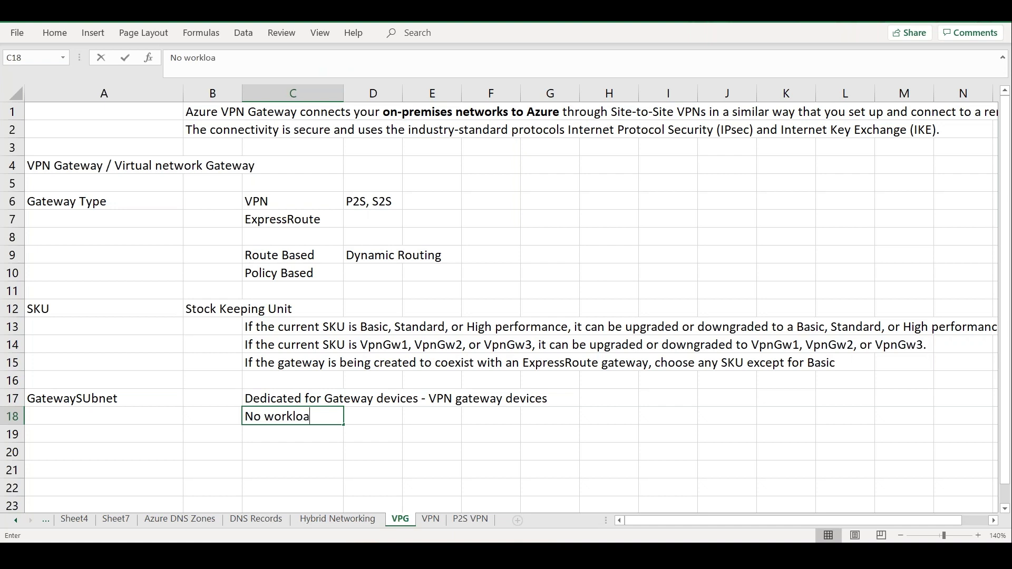
text(ds shoul)
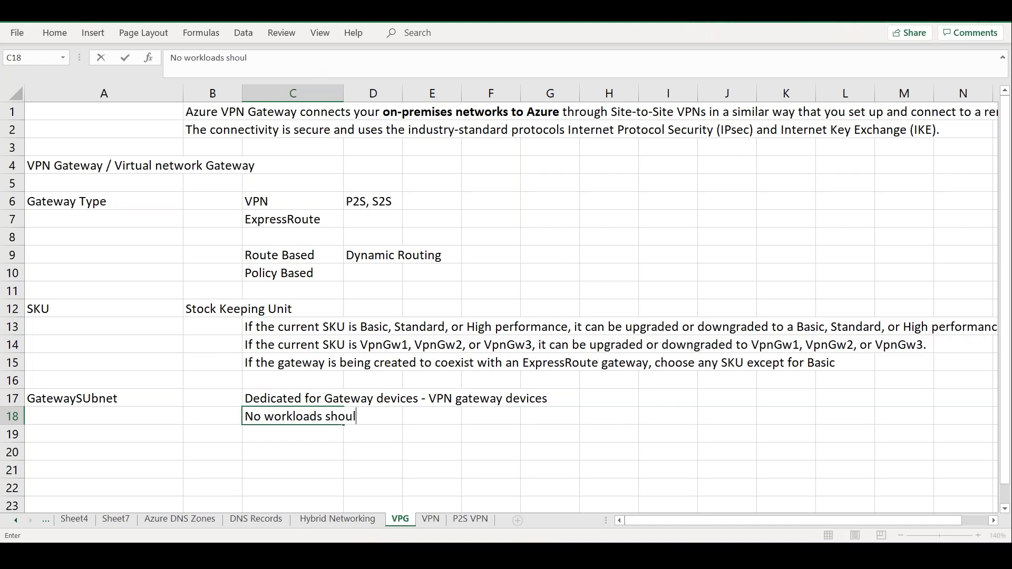
text(d be hosted in thi)
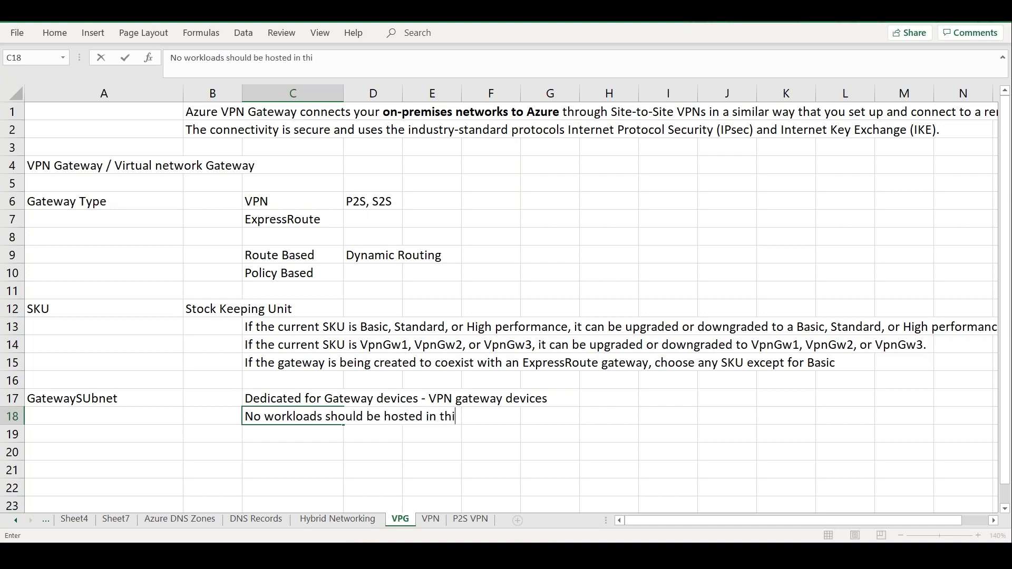
text(s subnet)
Correct the capitalization of the label in cell A17 so it reads GatewaySubnet
double_click(92, 399)
key(BackSpace)
text(u)
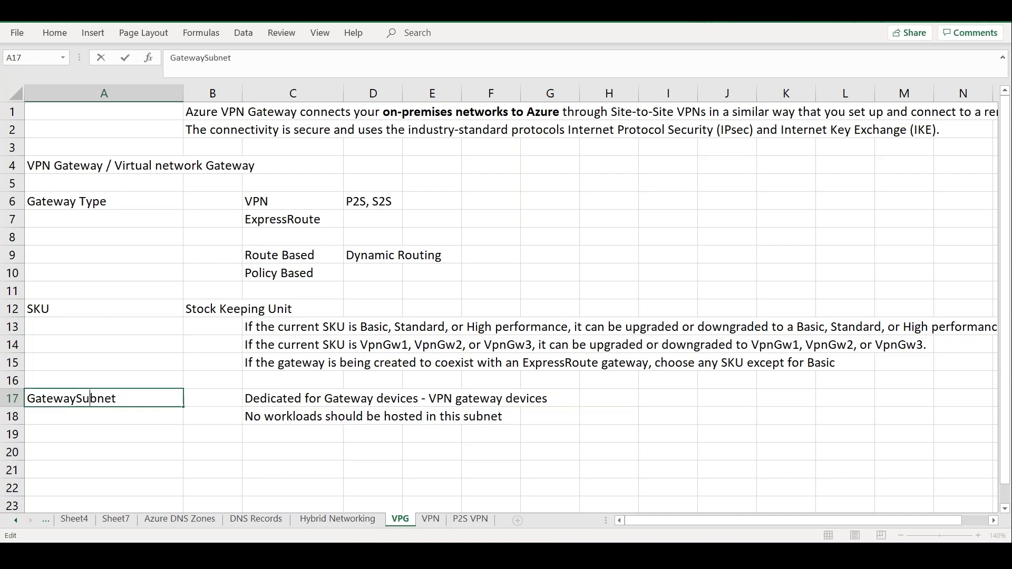
click(273, 435)
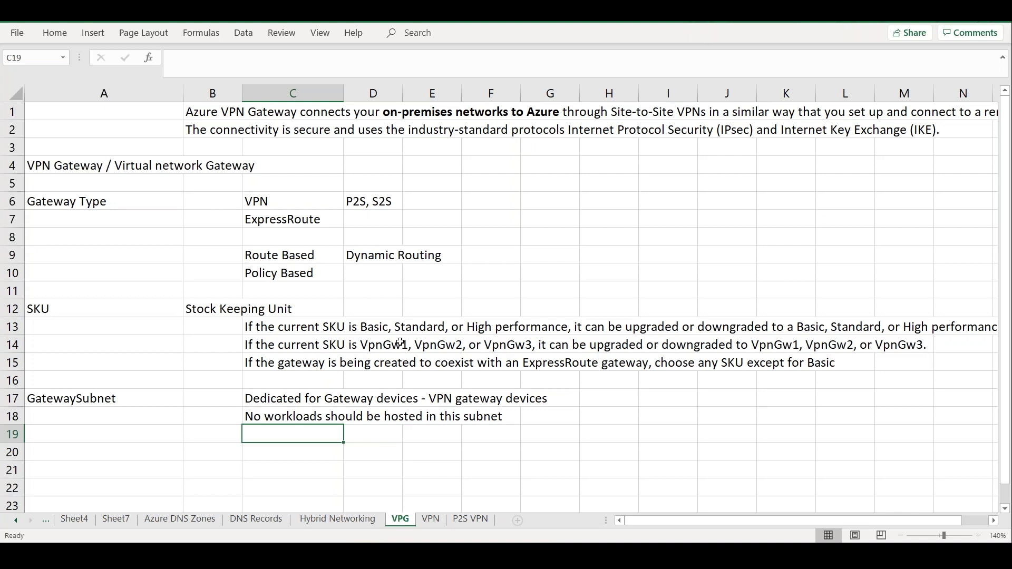
Select cell A20 below the subnet notes, then switch to the draw.io network diagram
click(159, 455)
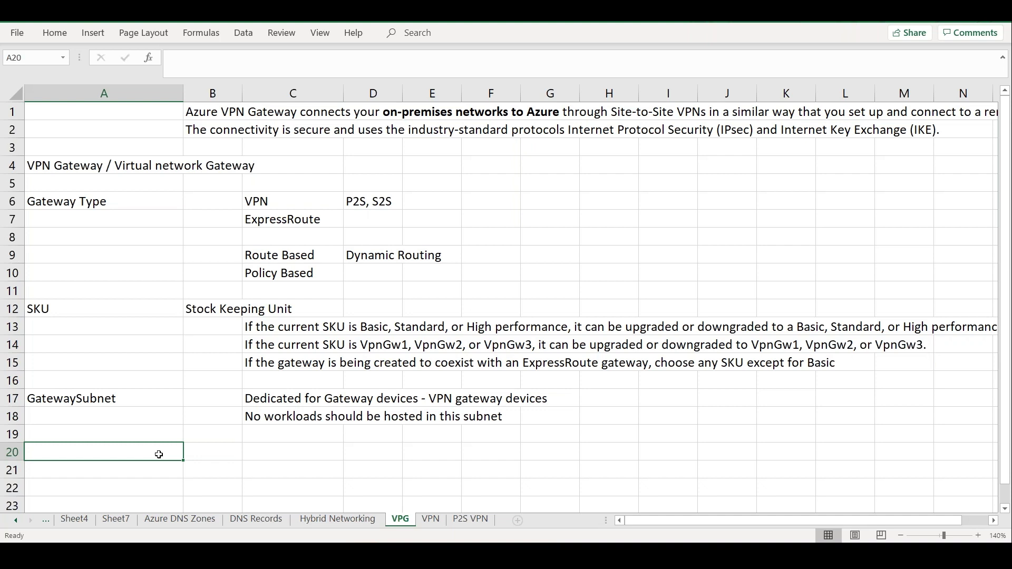
key(alt+Tab)
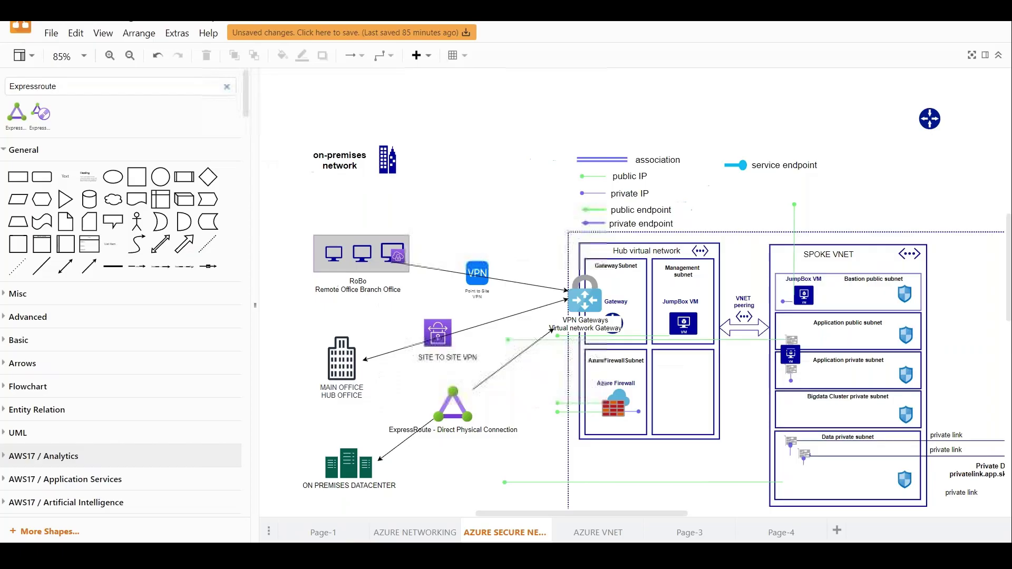